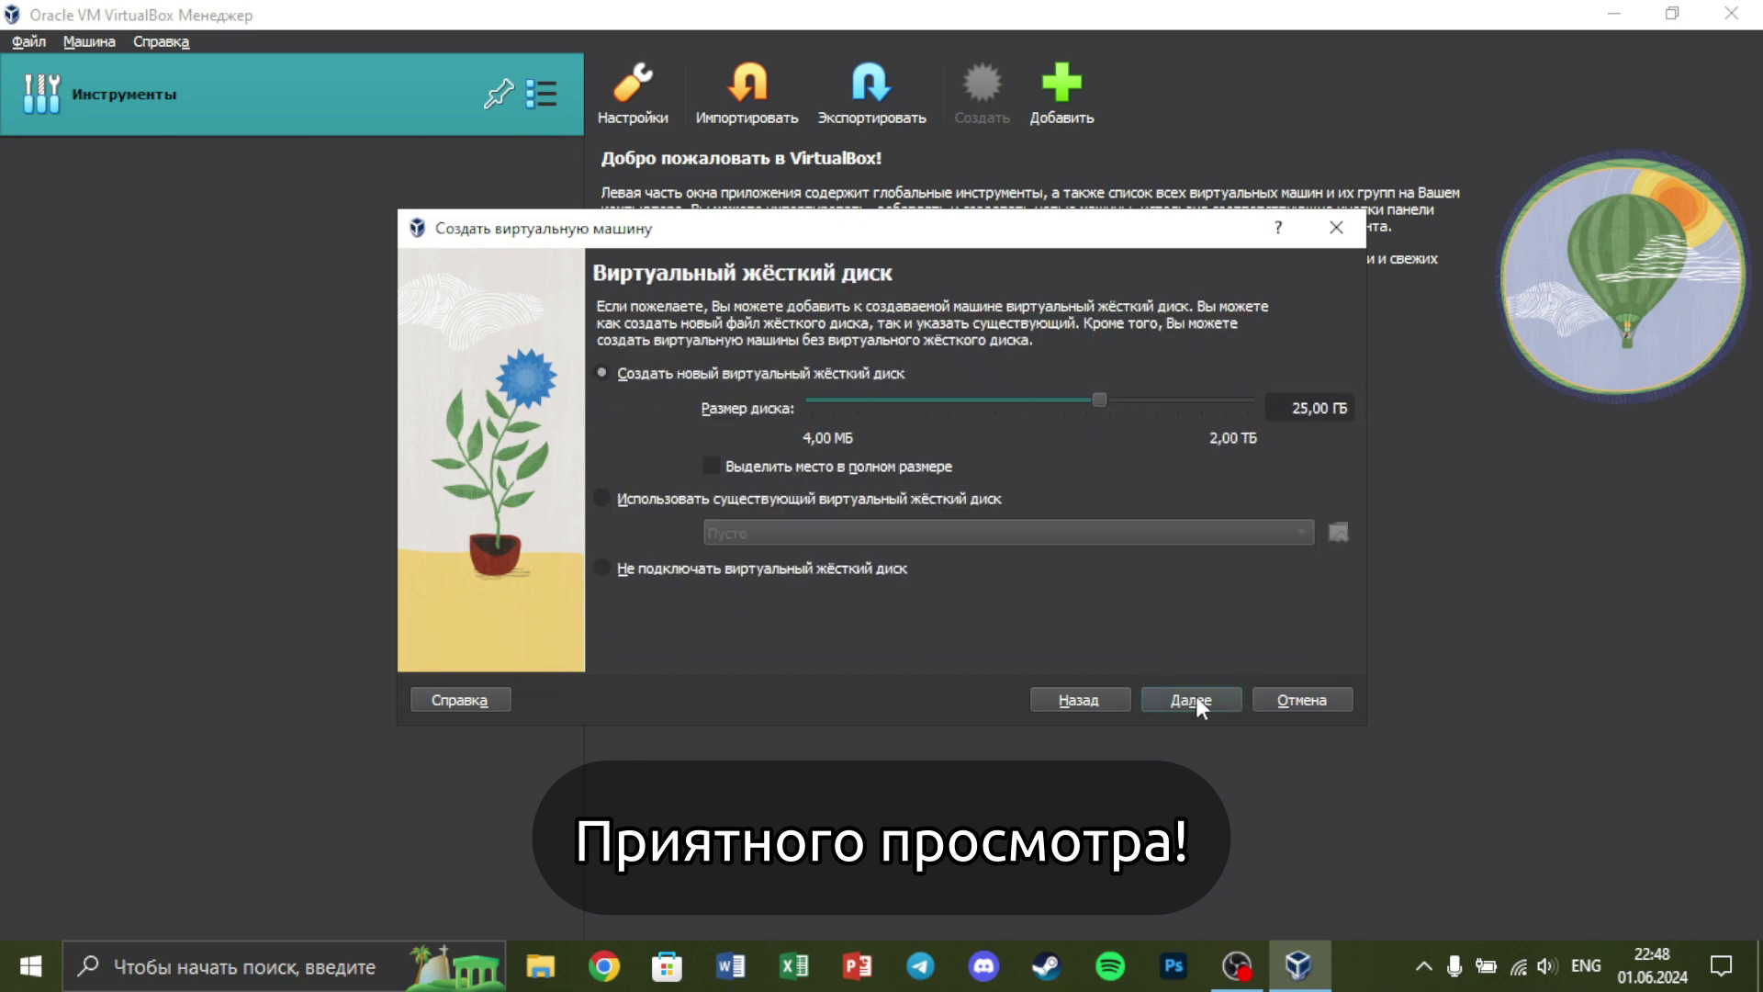
Step: Set the new virtual hard disk's size to 16 GB and finish creating the virtual machine
{"action": "double_click", "coordinate": [1302, 406]}
{"action": "type", "text": "16"}
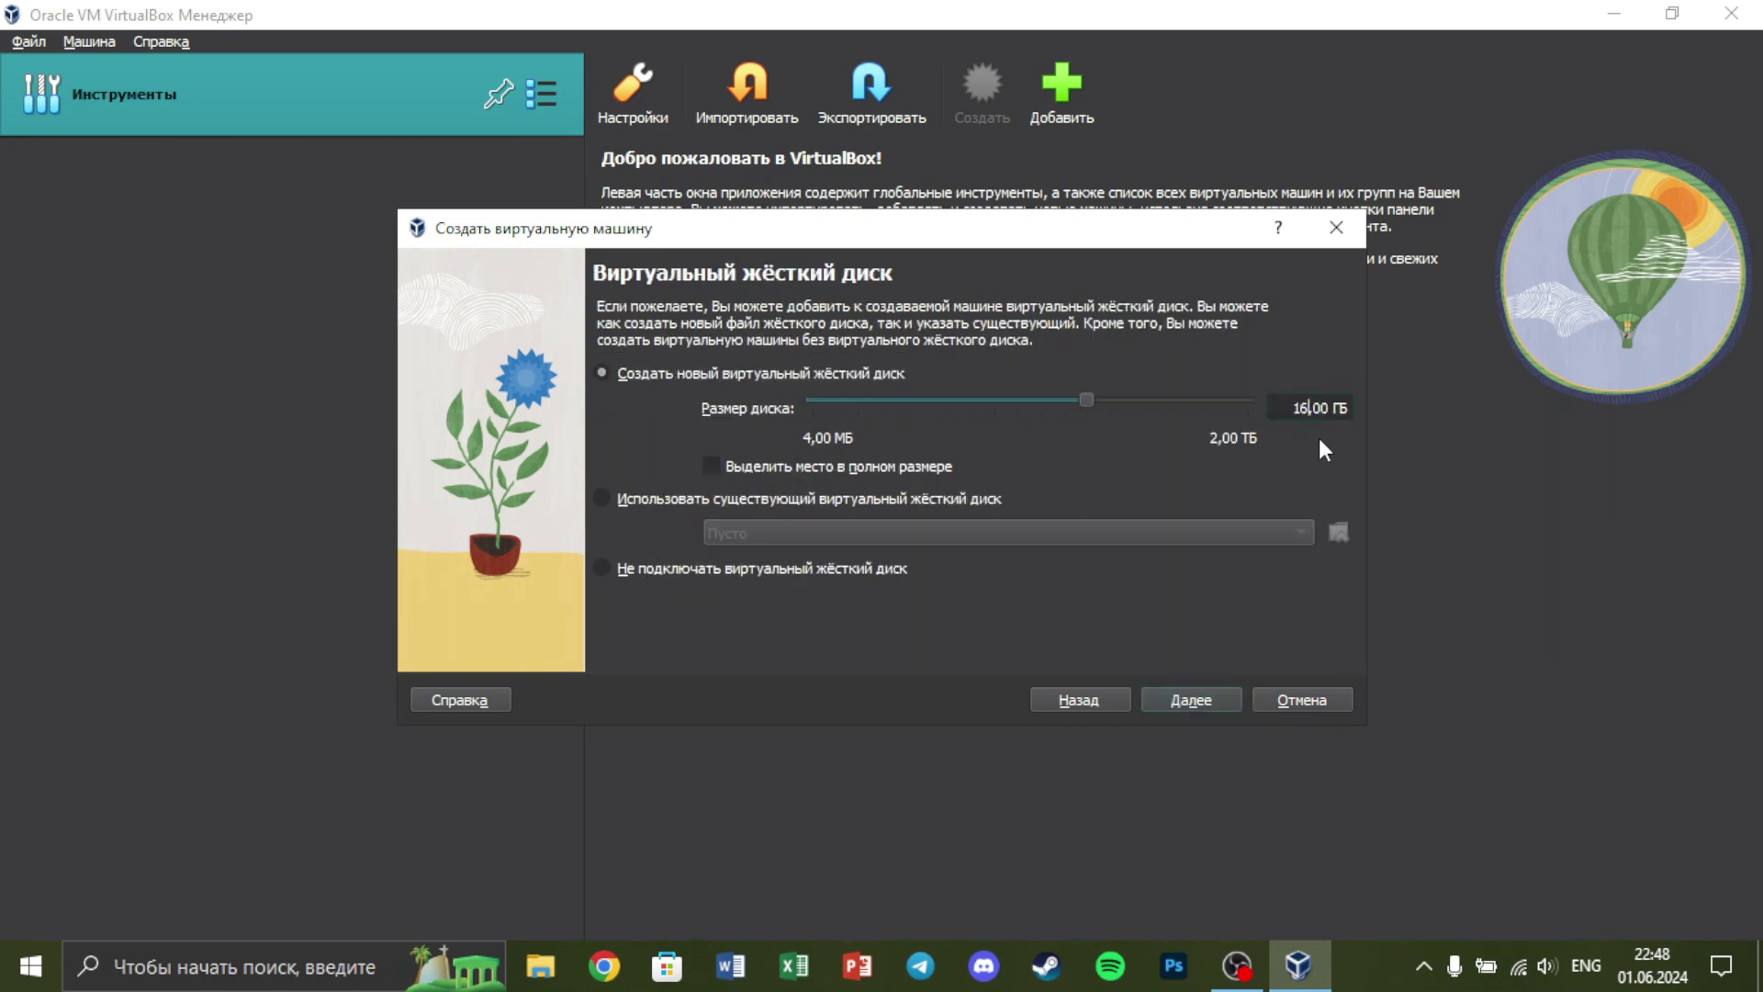
{"action": "left_click", "coordinate": [1179, 700]}
{"action": "left_click", "coordinate": [1179, 700]}
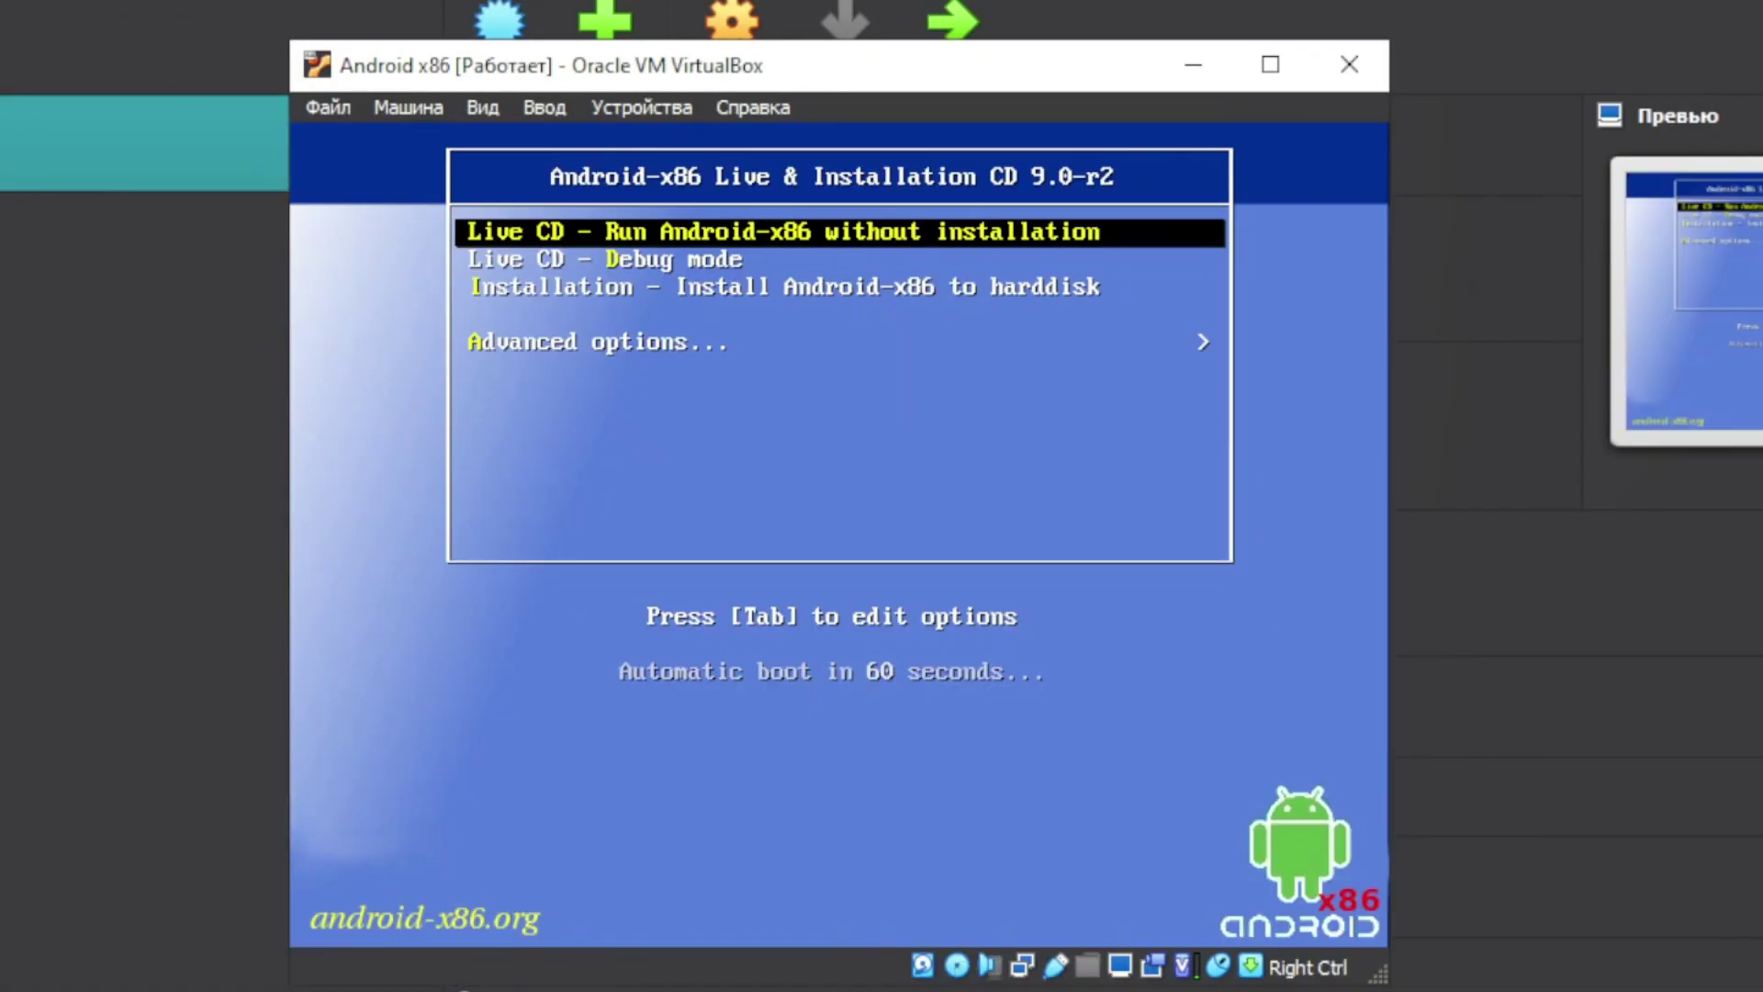
Step: Examine the boot menu entries and the choices under Advanced options, and return to the main boot menu
{"action": "key", "text": "Down"}
{"action": "key", "text": "Down"}
{"action": "key", "text": "Down"}
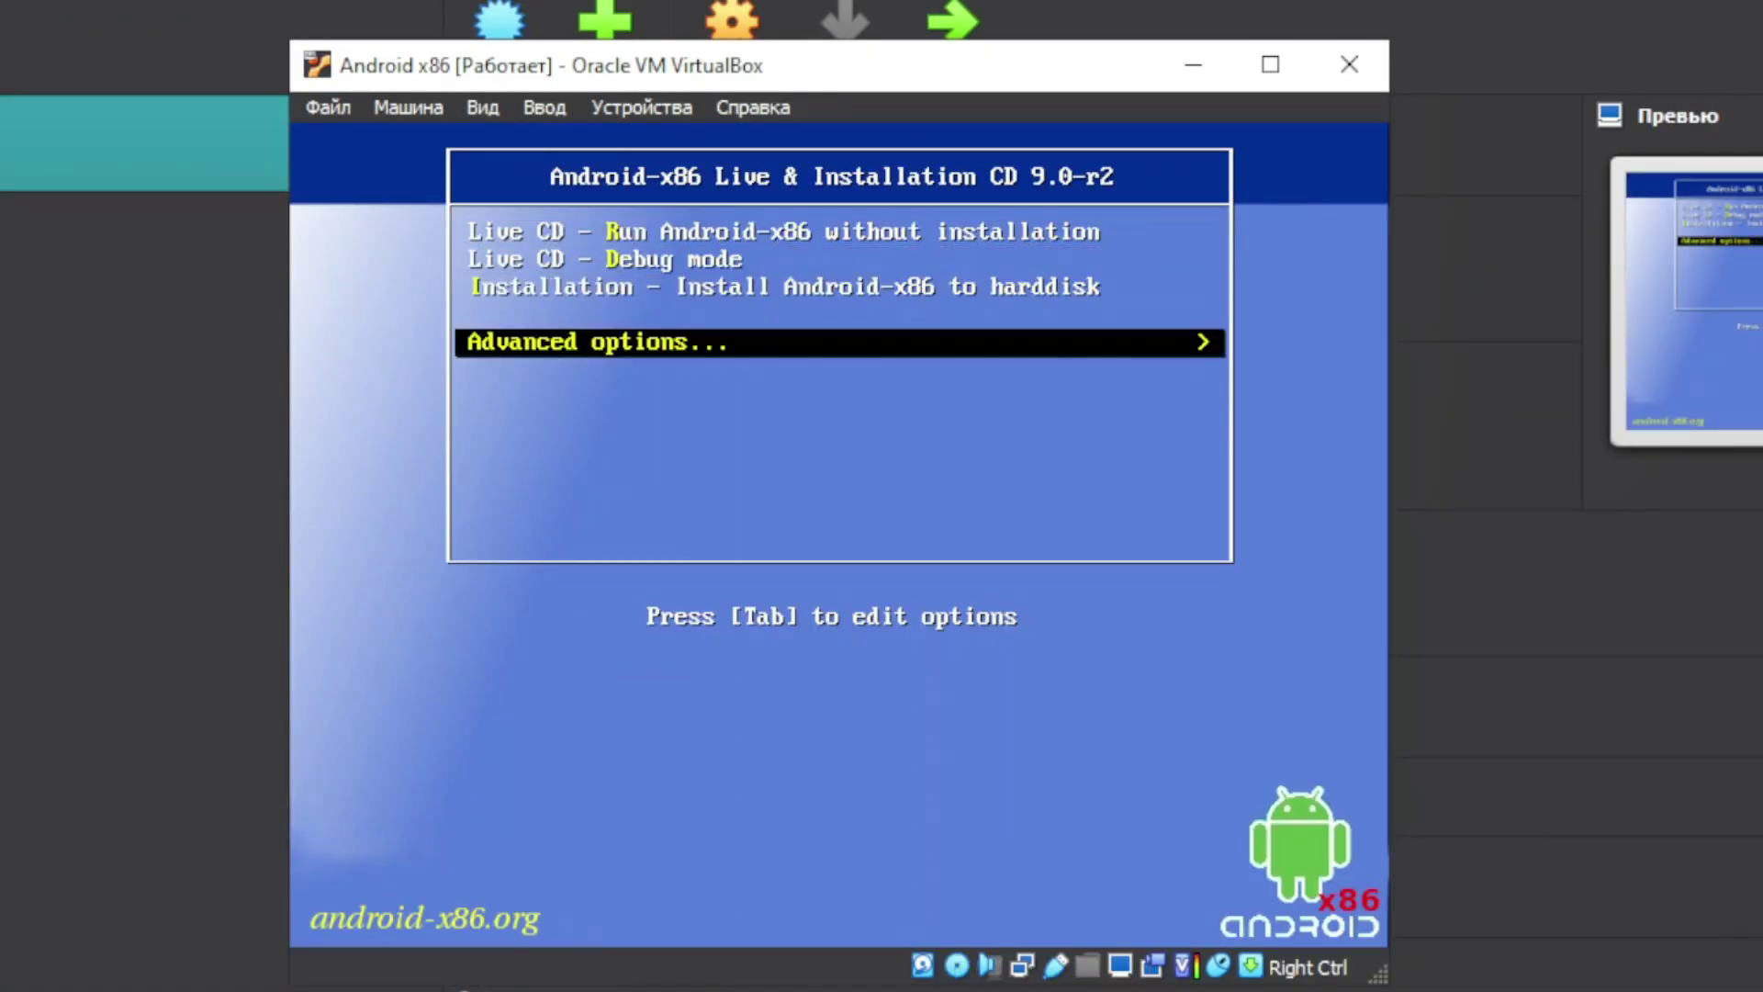
{"action": "key", "text": "Up"}
{"action": "key", "text": "Down"}
{"action": "key", "text": "Return"}
{"action": "key", "text": "Down"}
{"action": "key", "text": "Down"}
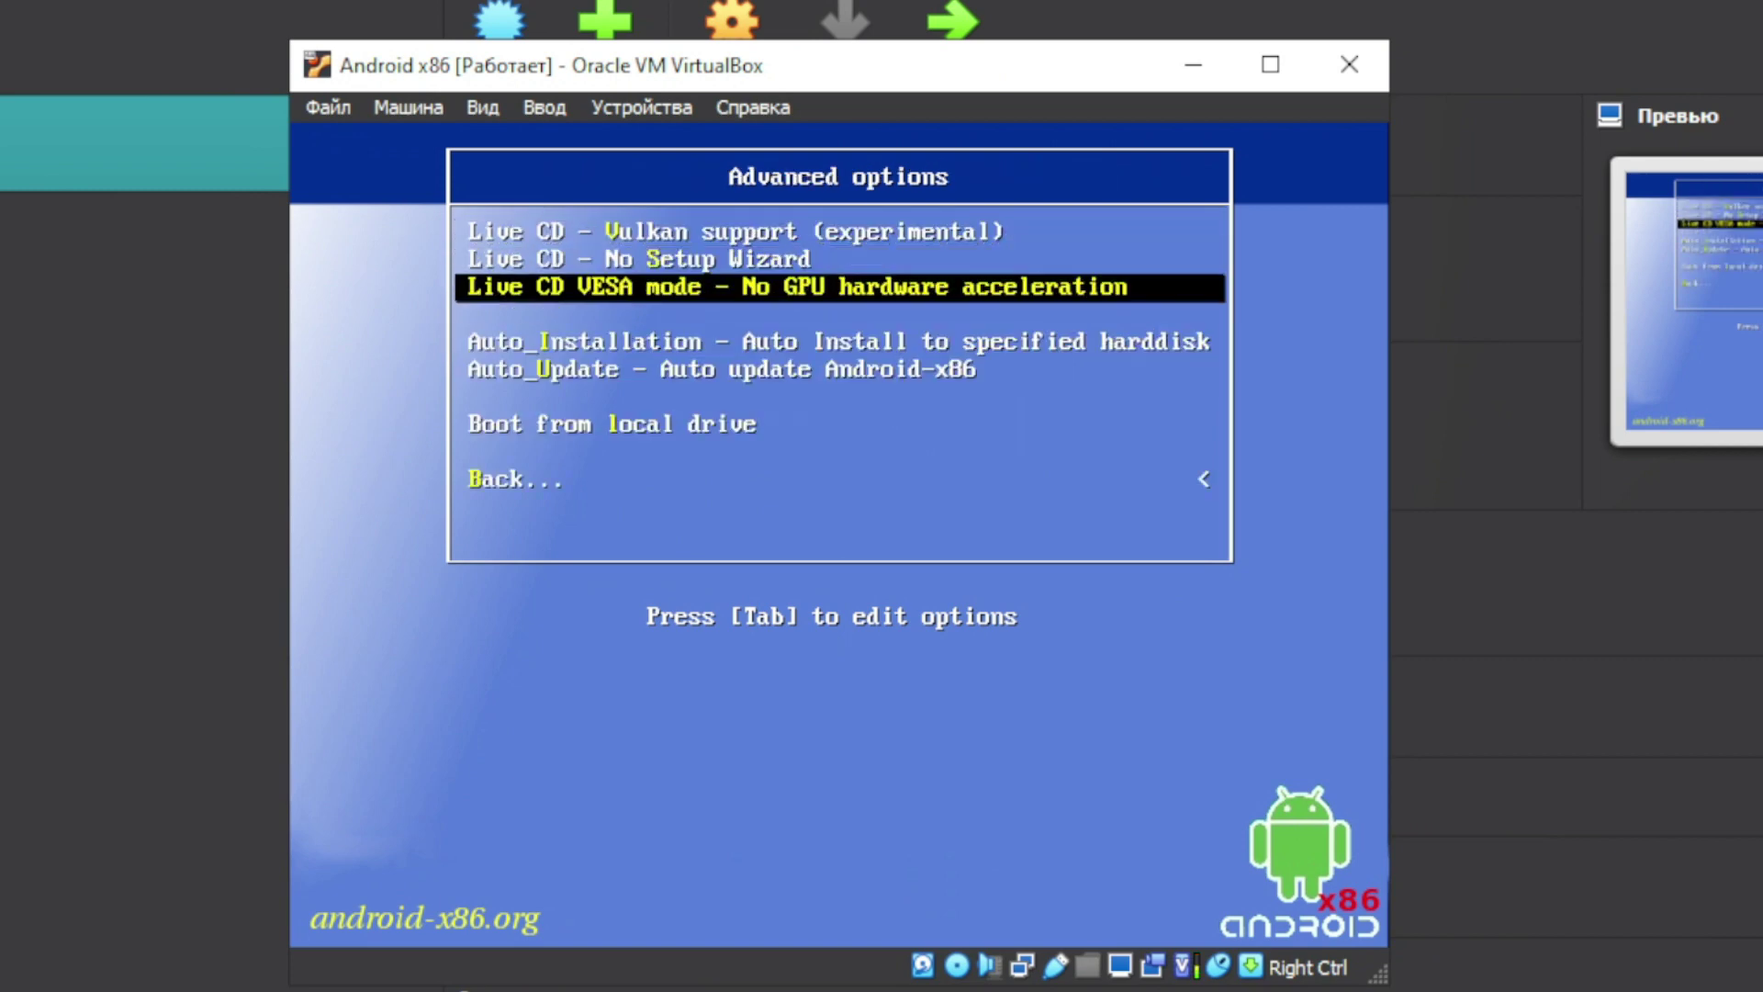
{"action": "key", "text": "Down"}
{"action": "key", "text": "Down"}
{"action": "key", "text": "Down"}
{"action": "key", "text": "Down"}
{"action": "key", "text": "Return"}
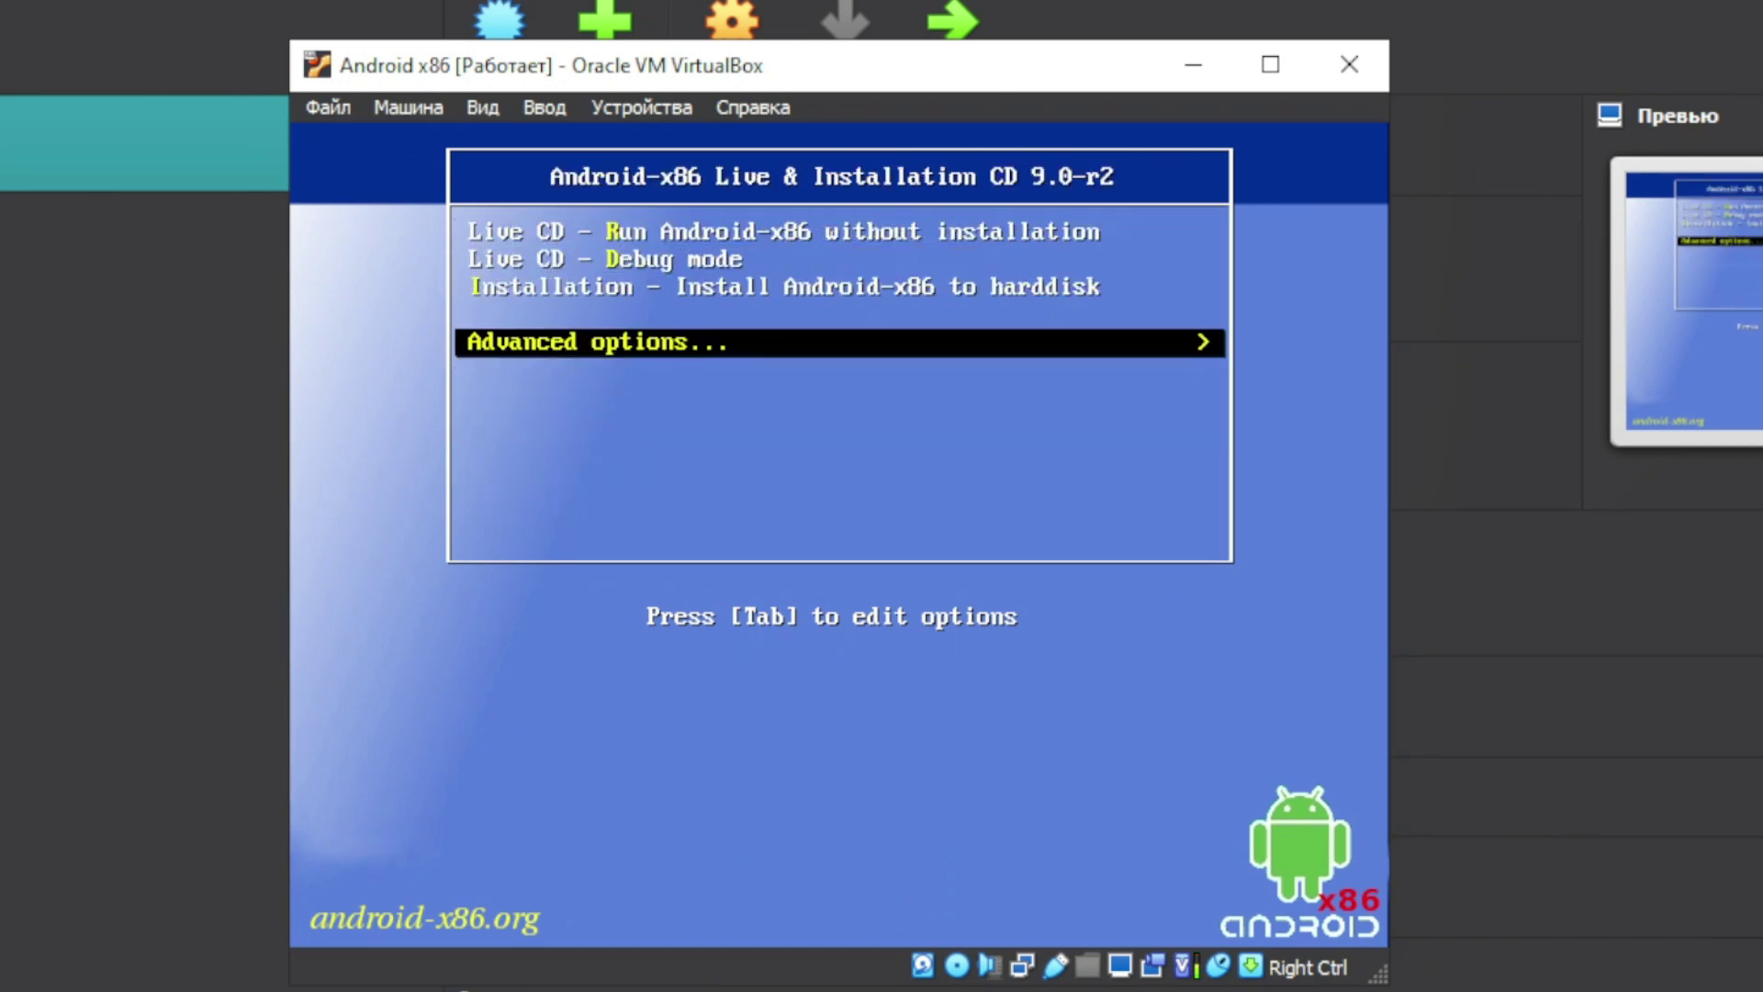
Step: Start the Android-x86 installation to hard disk and open the disk's partition editor using GPT
{"action": "key", "text": "Up"}
{"action": "key", "text": "Return"}
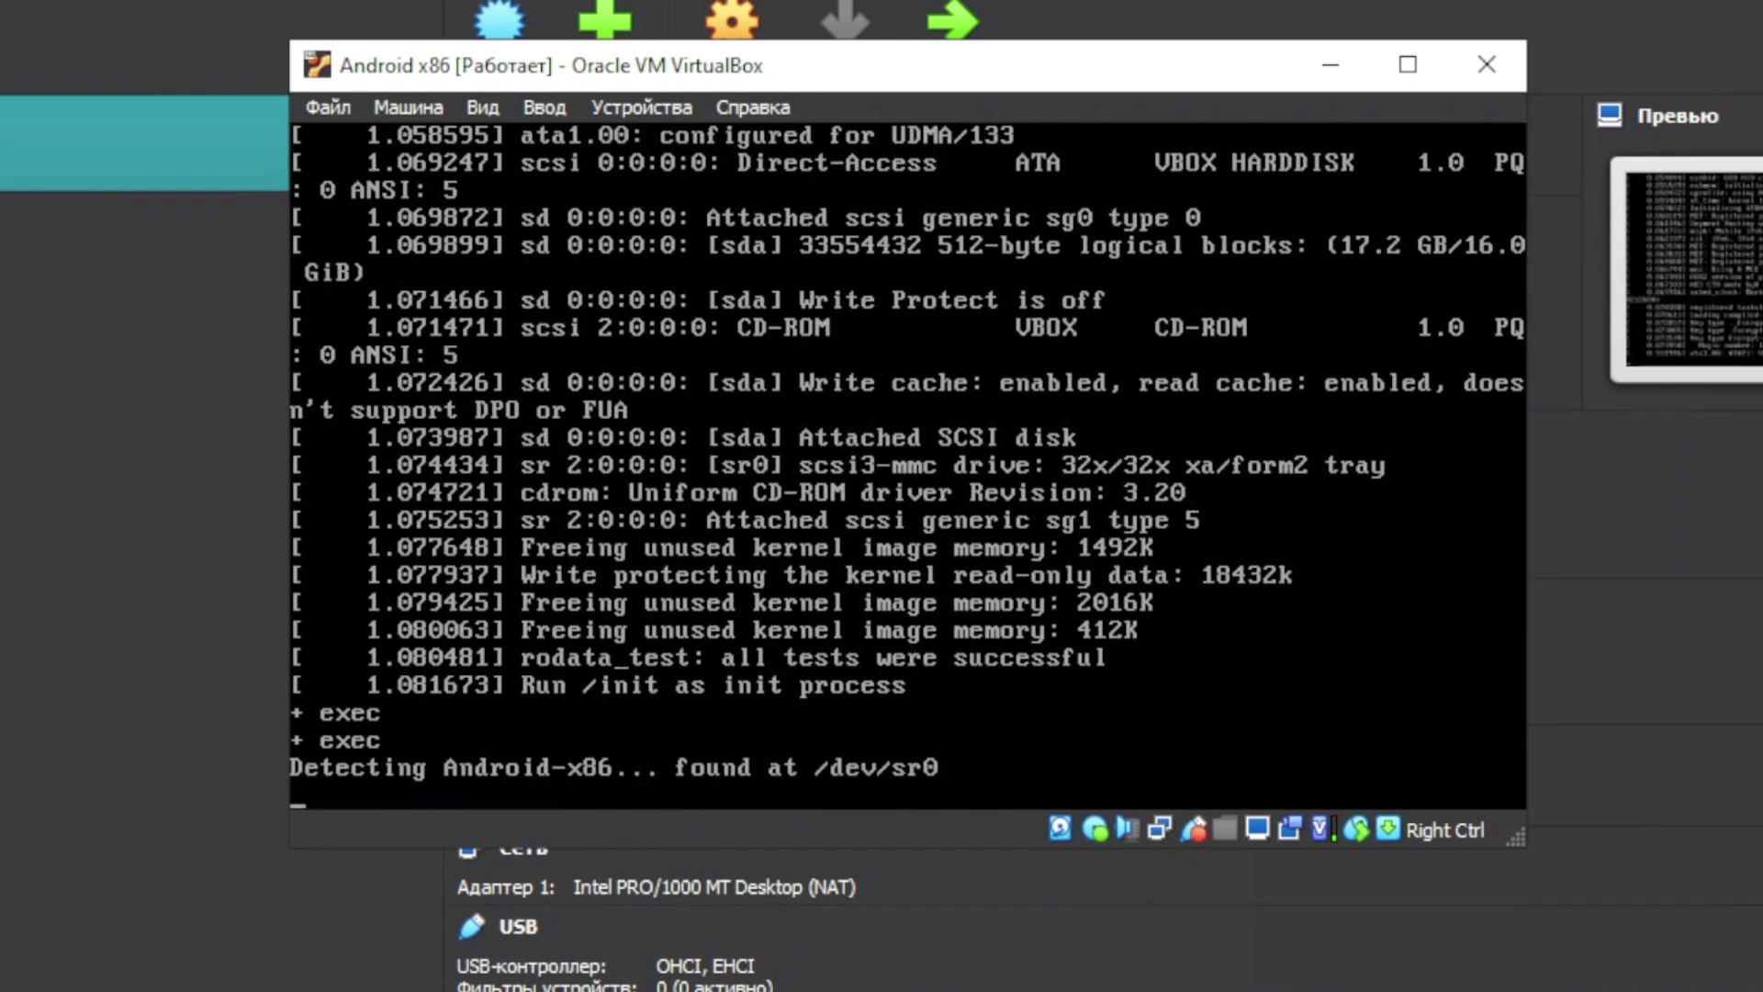
{"action": "key", "text": "Return"}
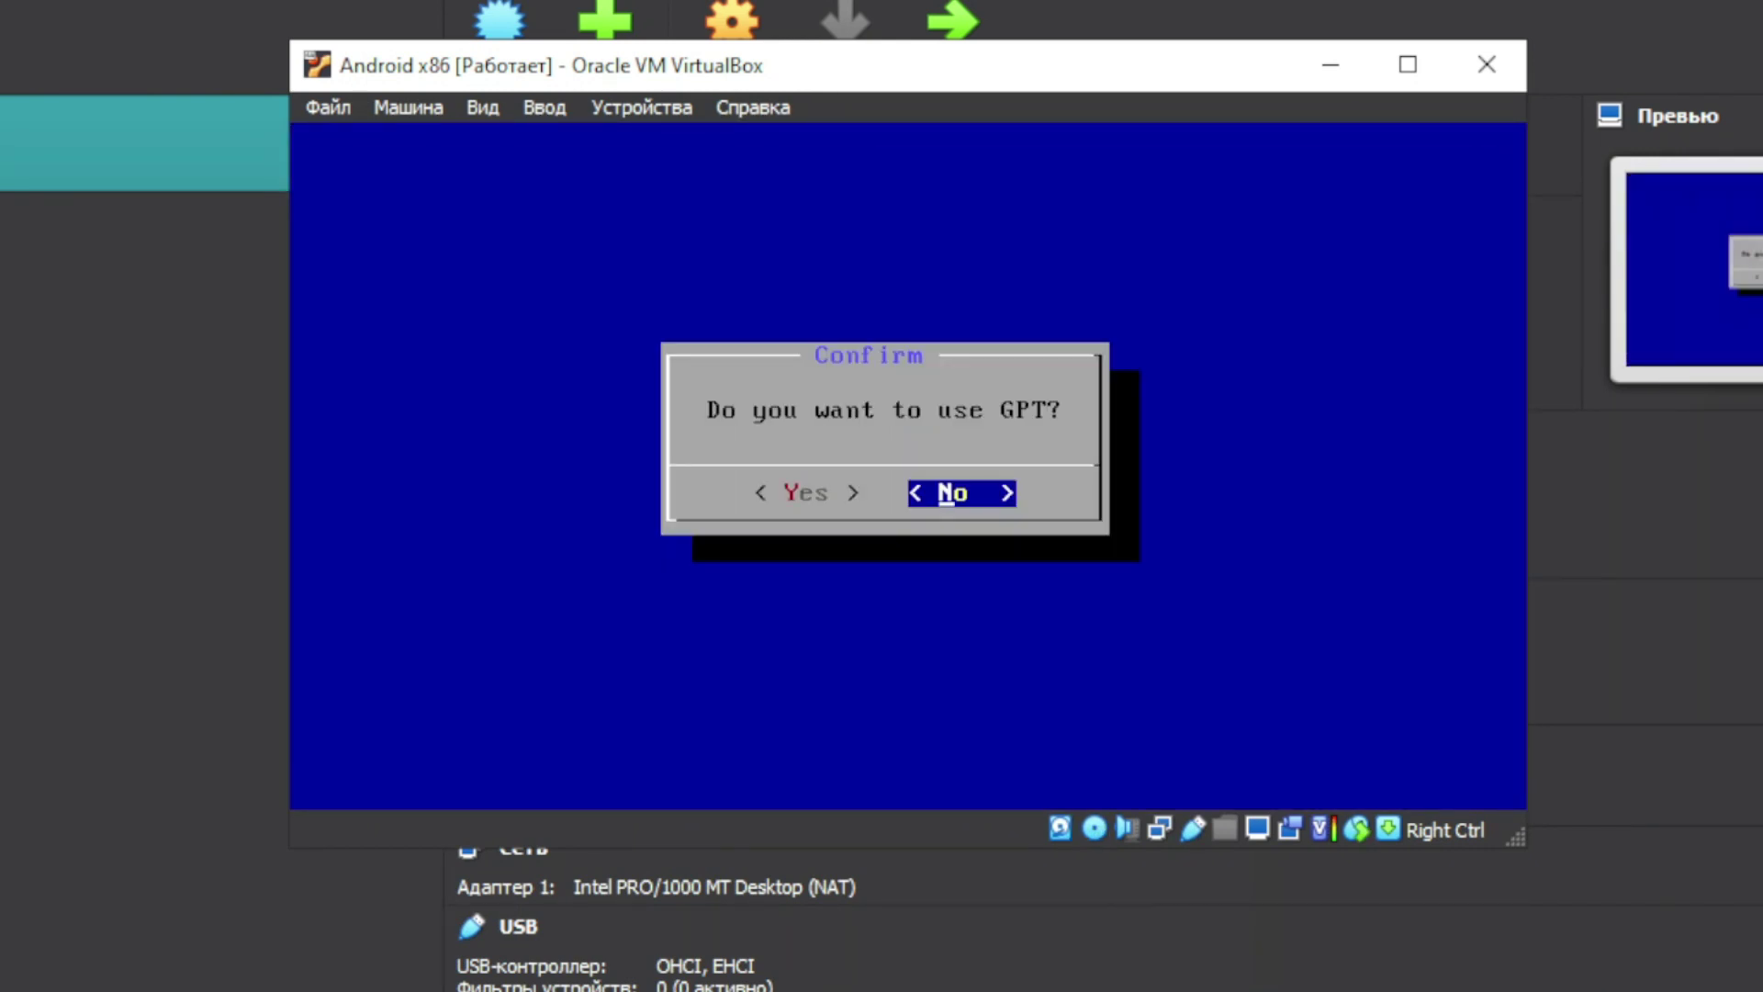
{"action": "key", "text": "Left"}
{"action": "key", "text": "Return"}
{"action": "key", "text": "Return"}
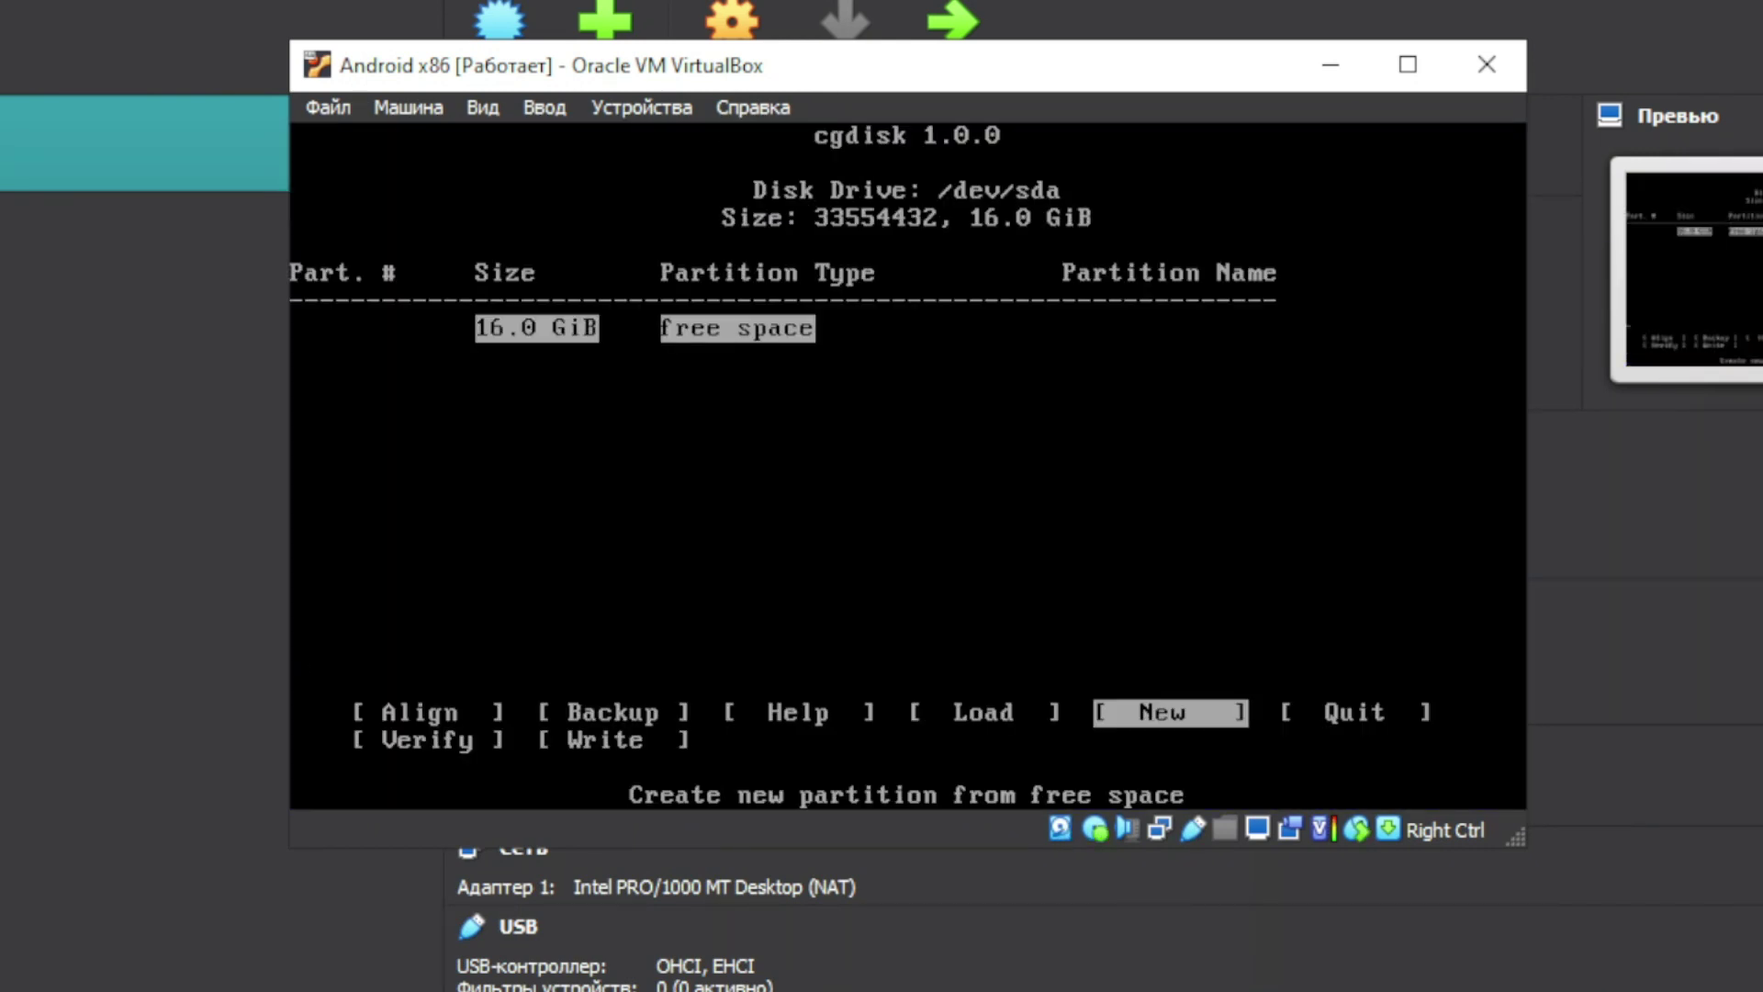
Step: Create a new partition from the disk's 16.0 GiB free space, accepting all default values and leaving the name empty
{"action": "key", "text": "Return"}
{"action": "key", "text": "Return"}
{"action": "key", "text": "Return"}
{"action": "key", "text": "Return"}
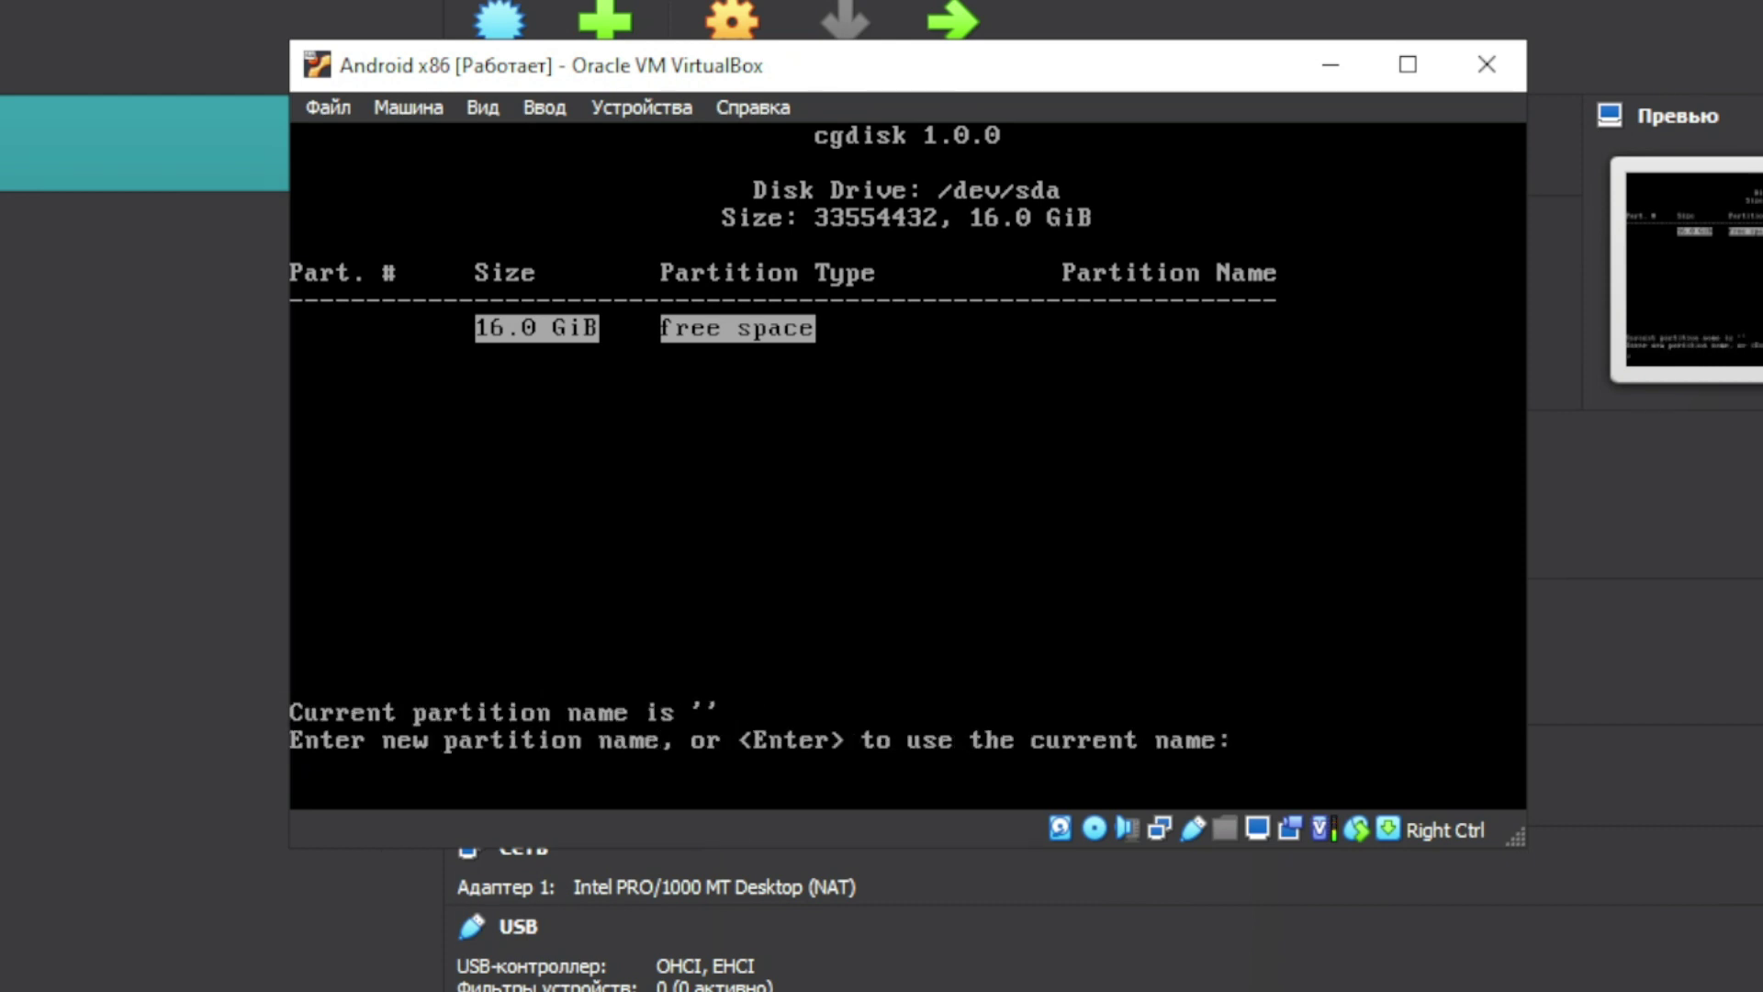
{"action": "key", "text": "Return"}
Step: Write the new partition table to /dev/sda and quit cgdisk
{"action": "key", "text": "Down"}
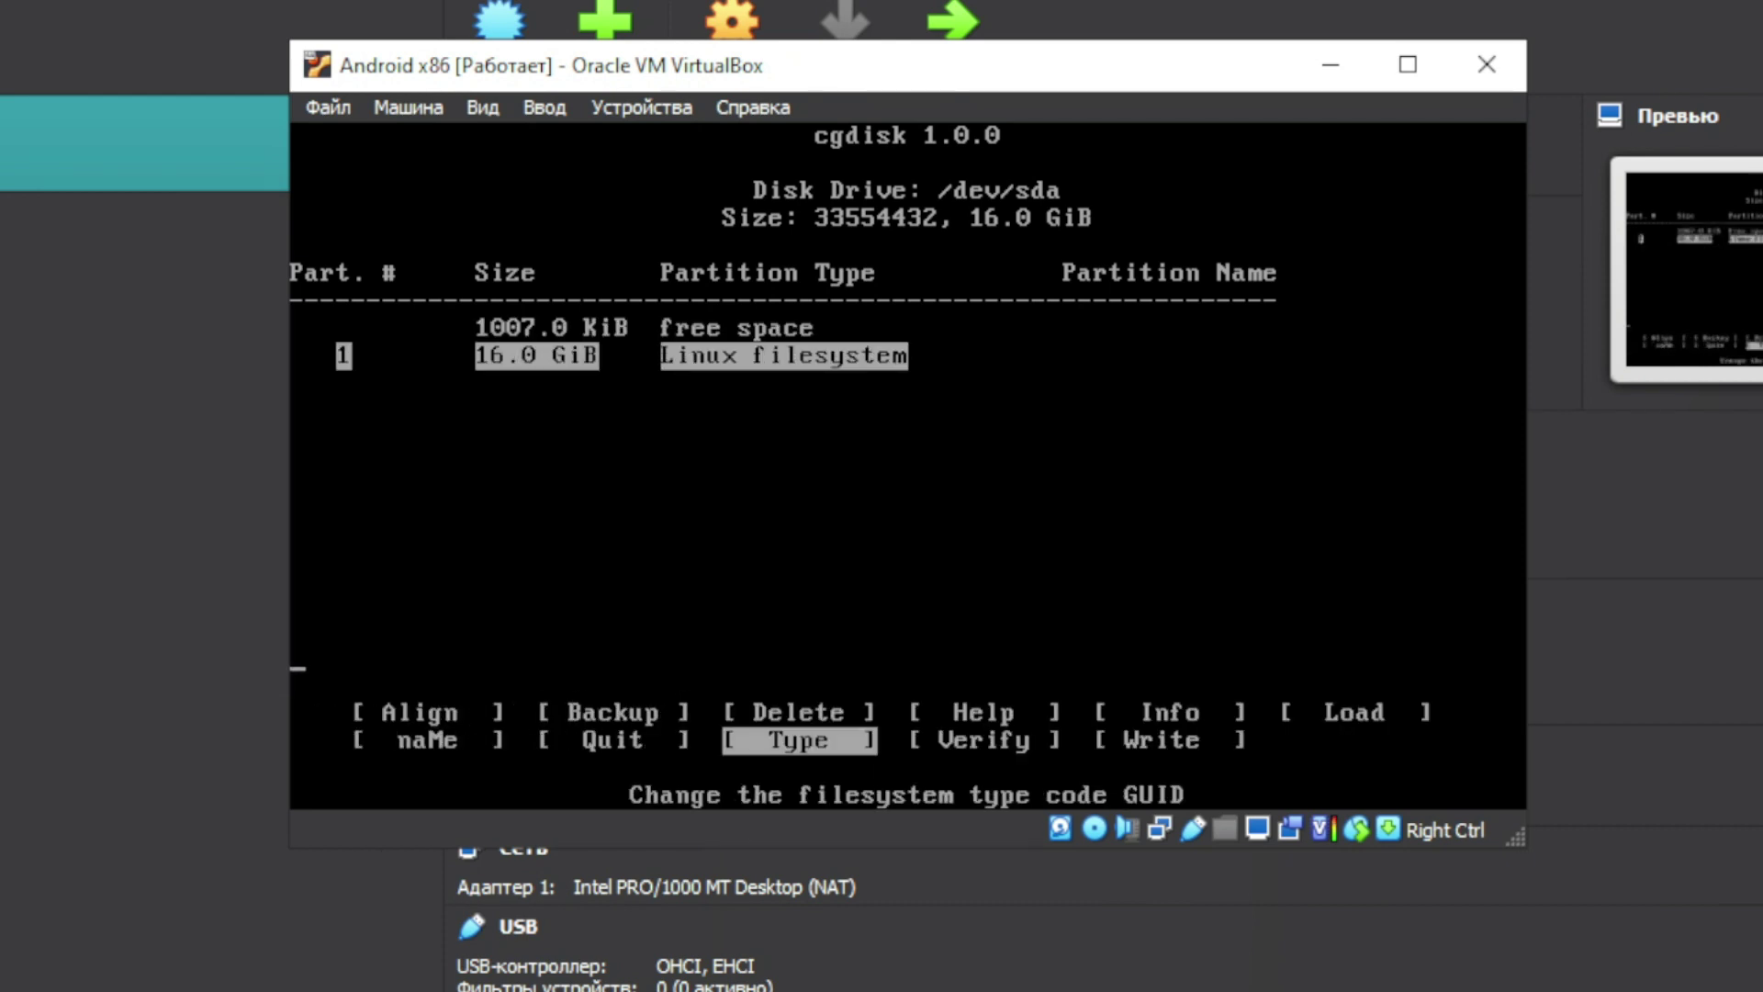
{"action": "key", "text": "Right"}
{"action": "key", "text": "Right"}
{"action": "key", "text": "Return"}
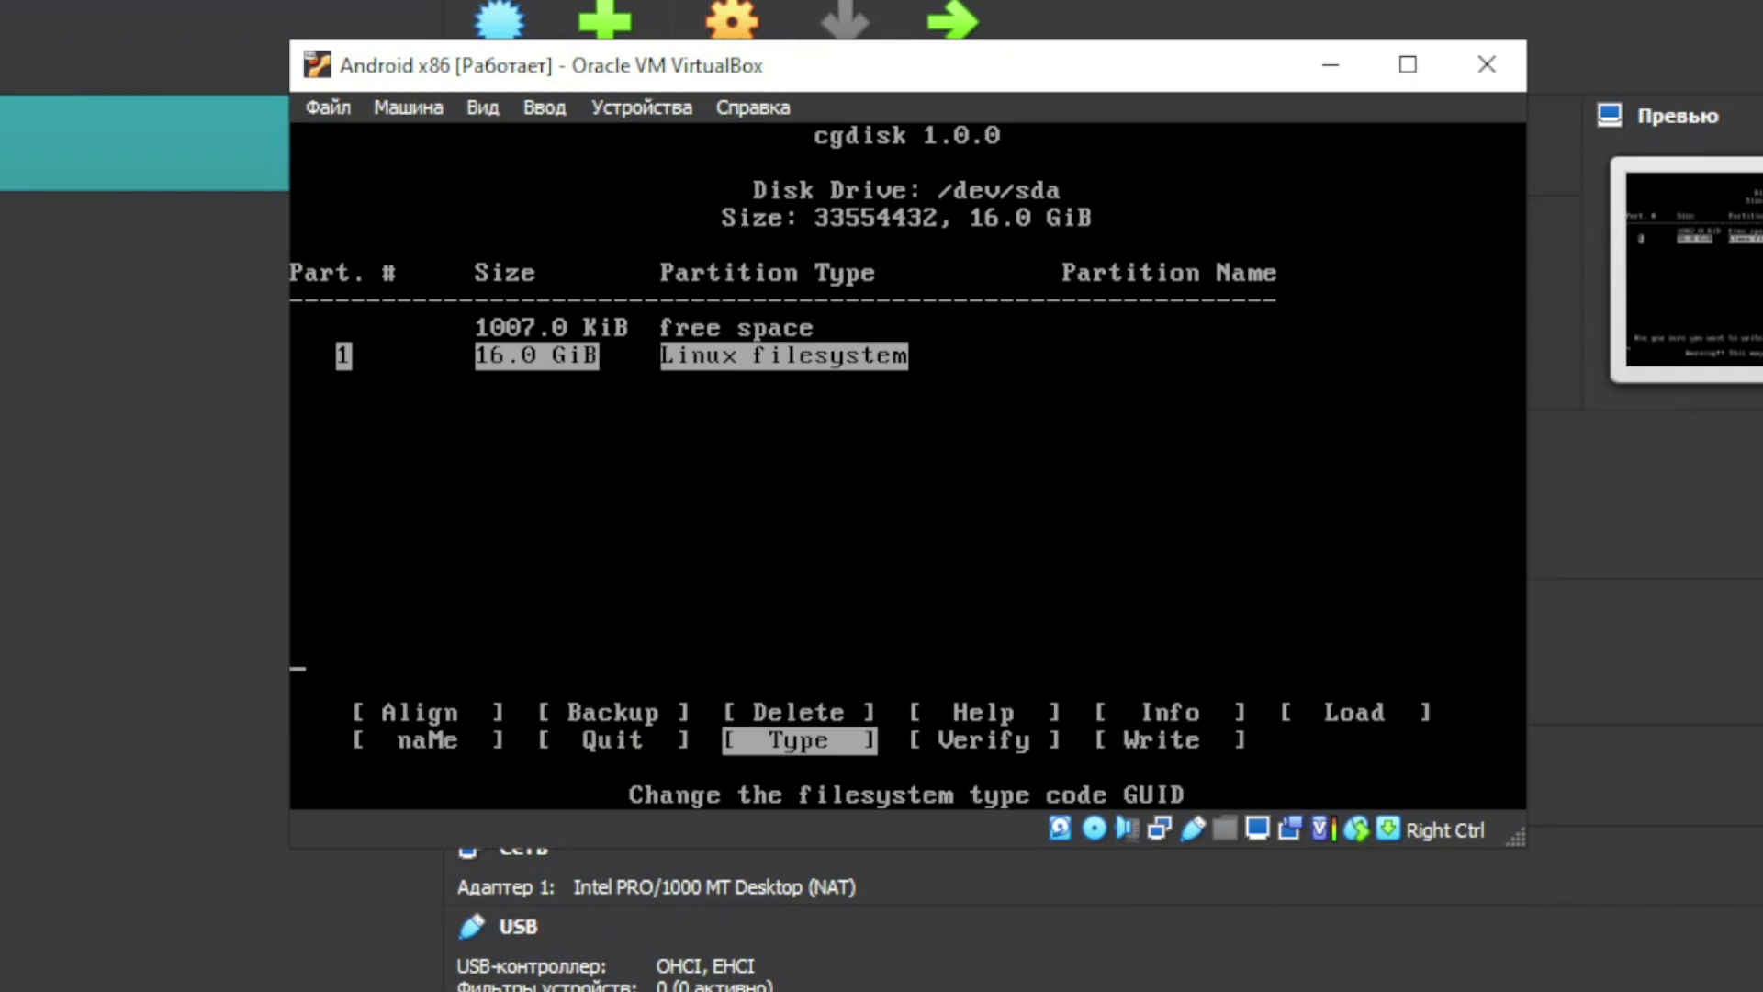
{"action": "key", "text": "Left"}
{"action": "key", "text": "Return"}
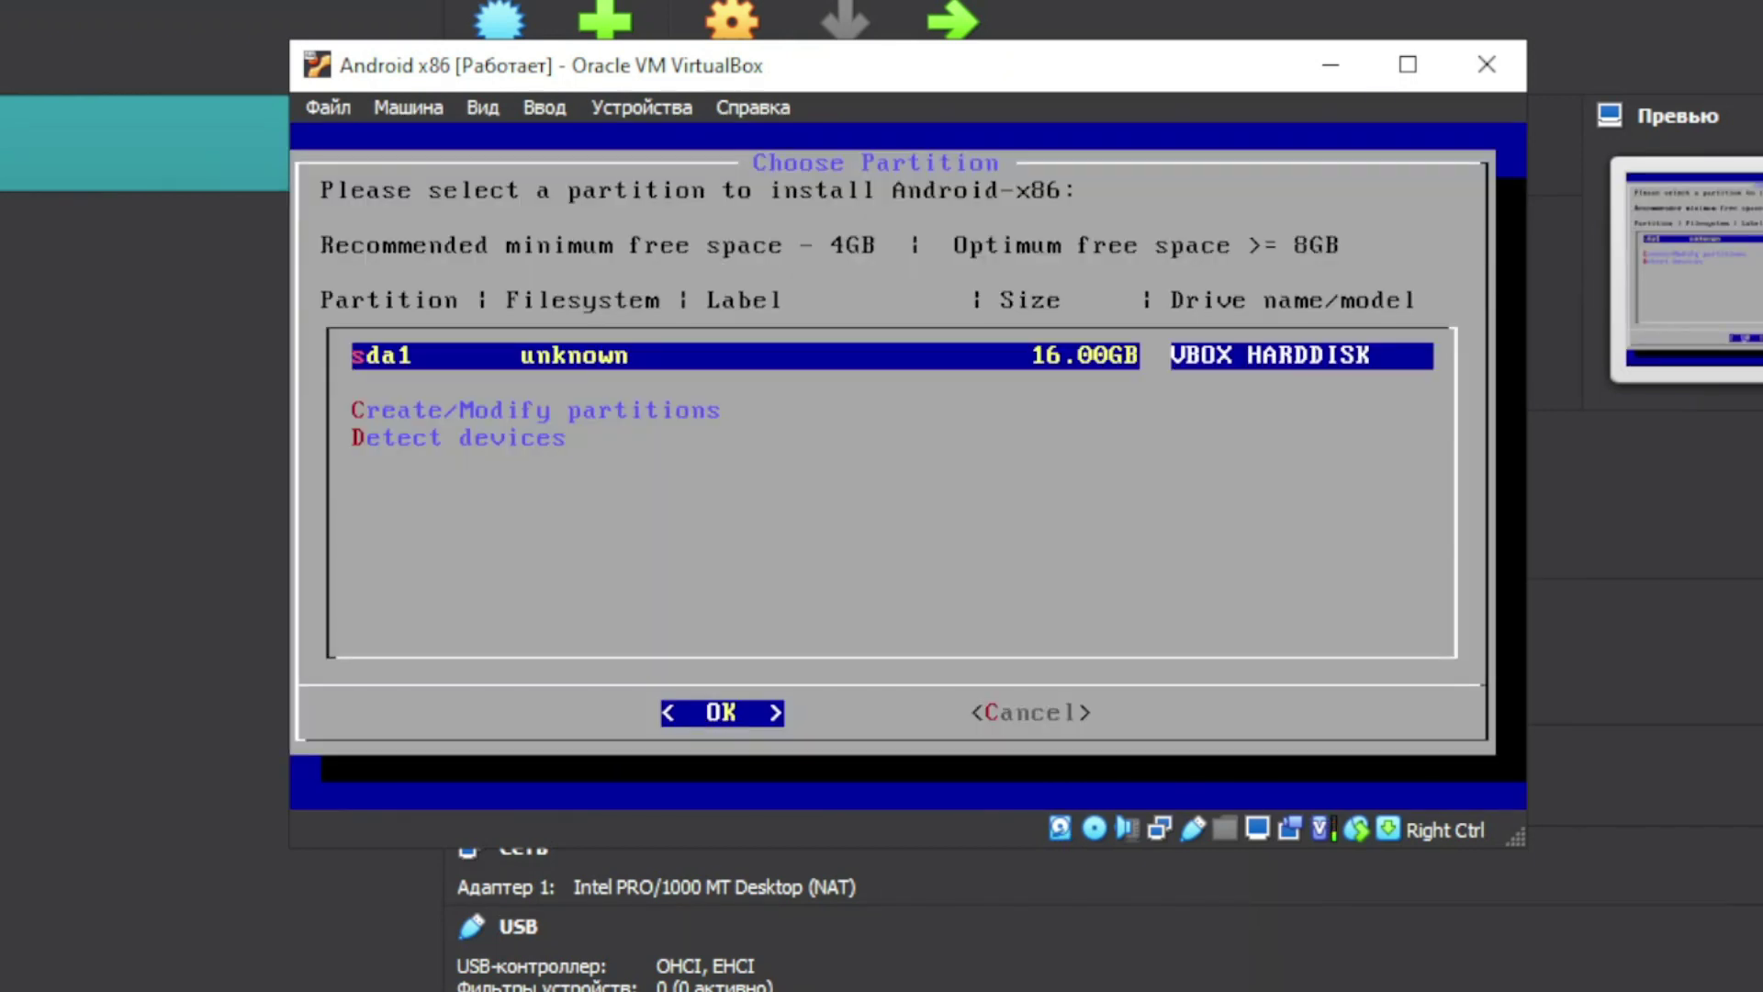
Step: Choose partition sda1 for the Android-x86 installation and format it as ext4
{"action": "key", "text": "Return"}
{"action": "key", "text": "Down"}
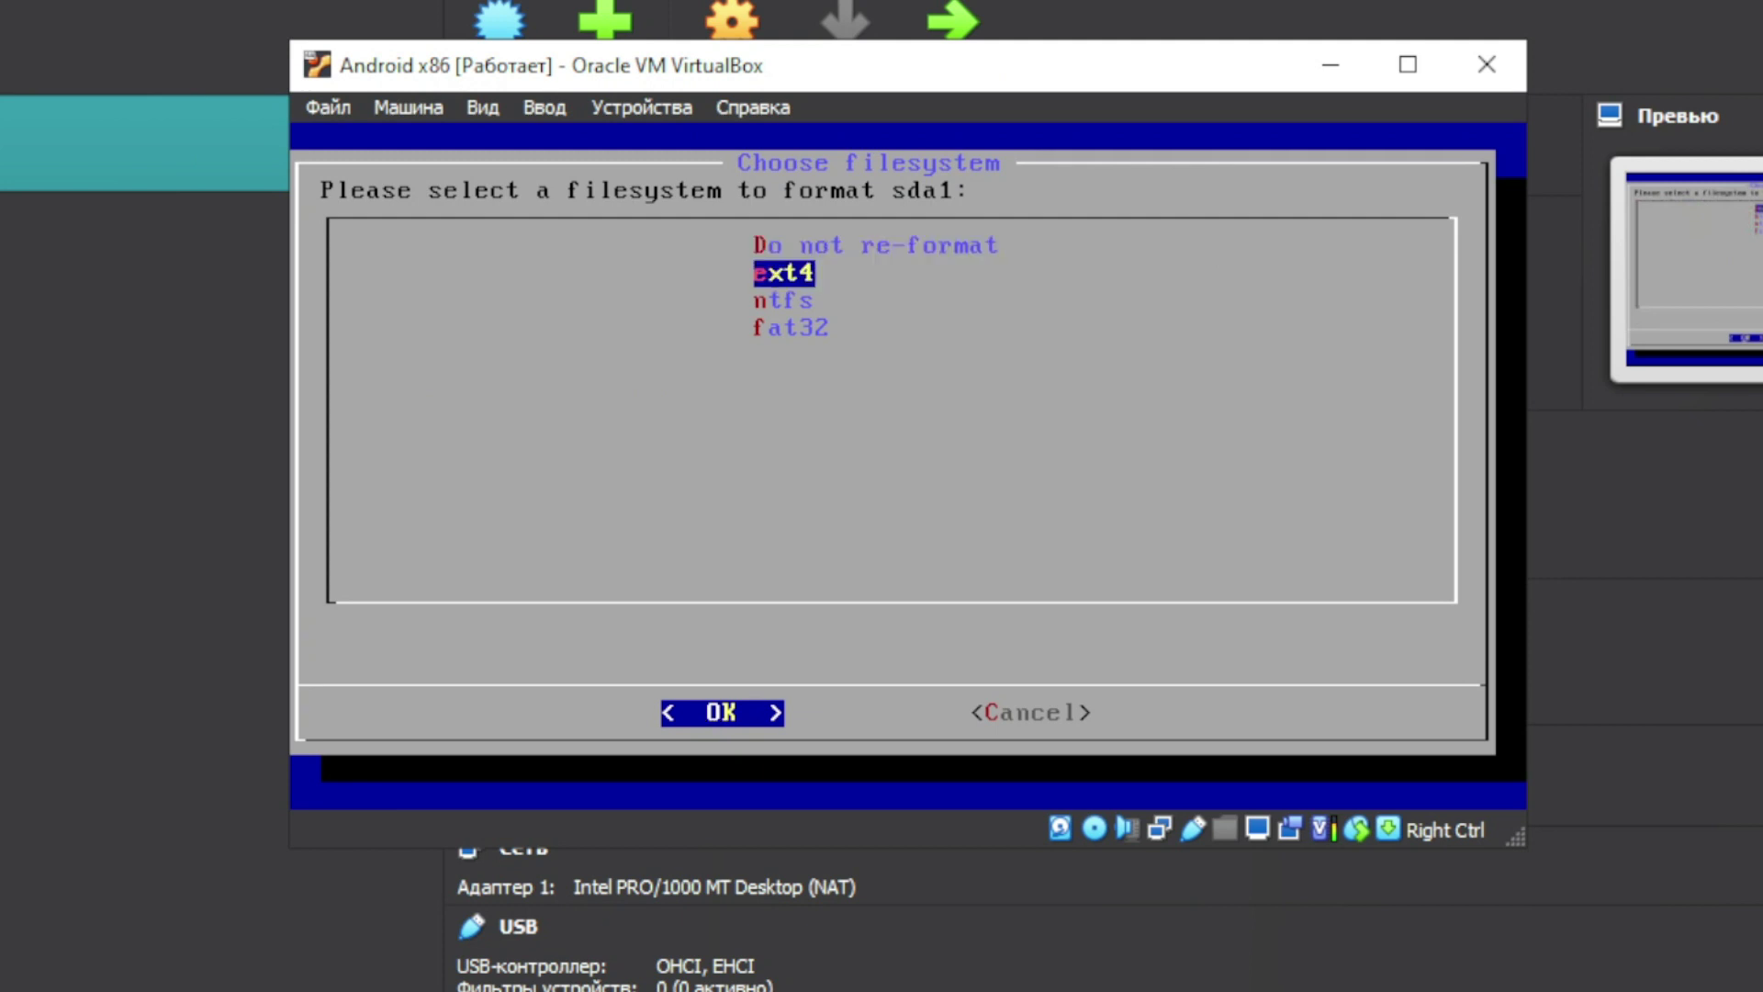
{"action": "key", "text": "Return"}
{"action": "key", "text": "Left"}
{"action": "key", "text": "Return"}
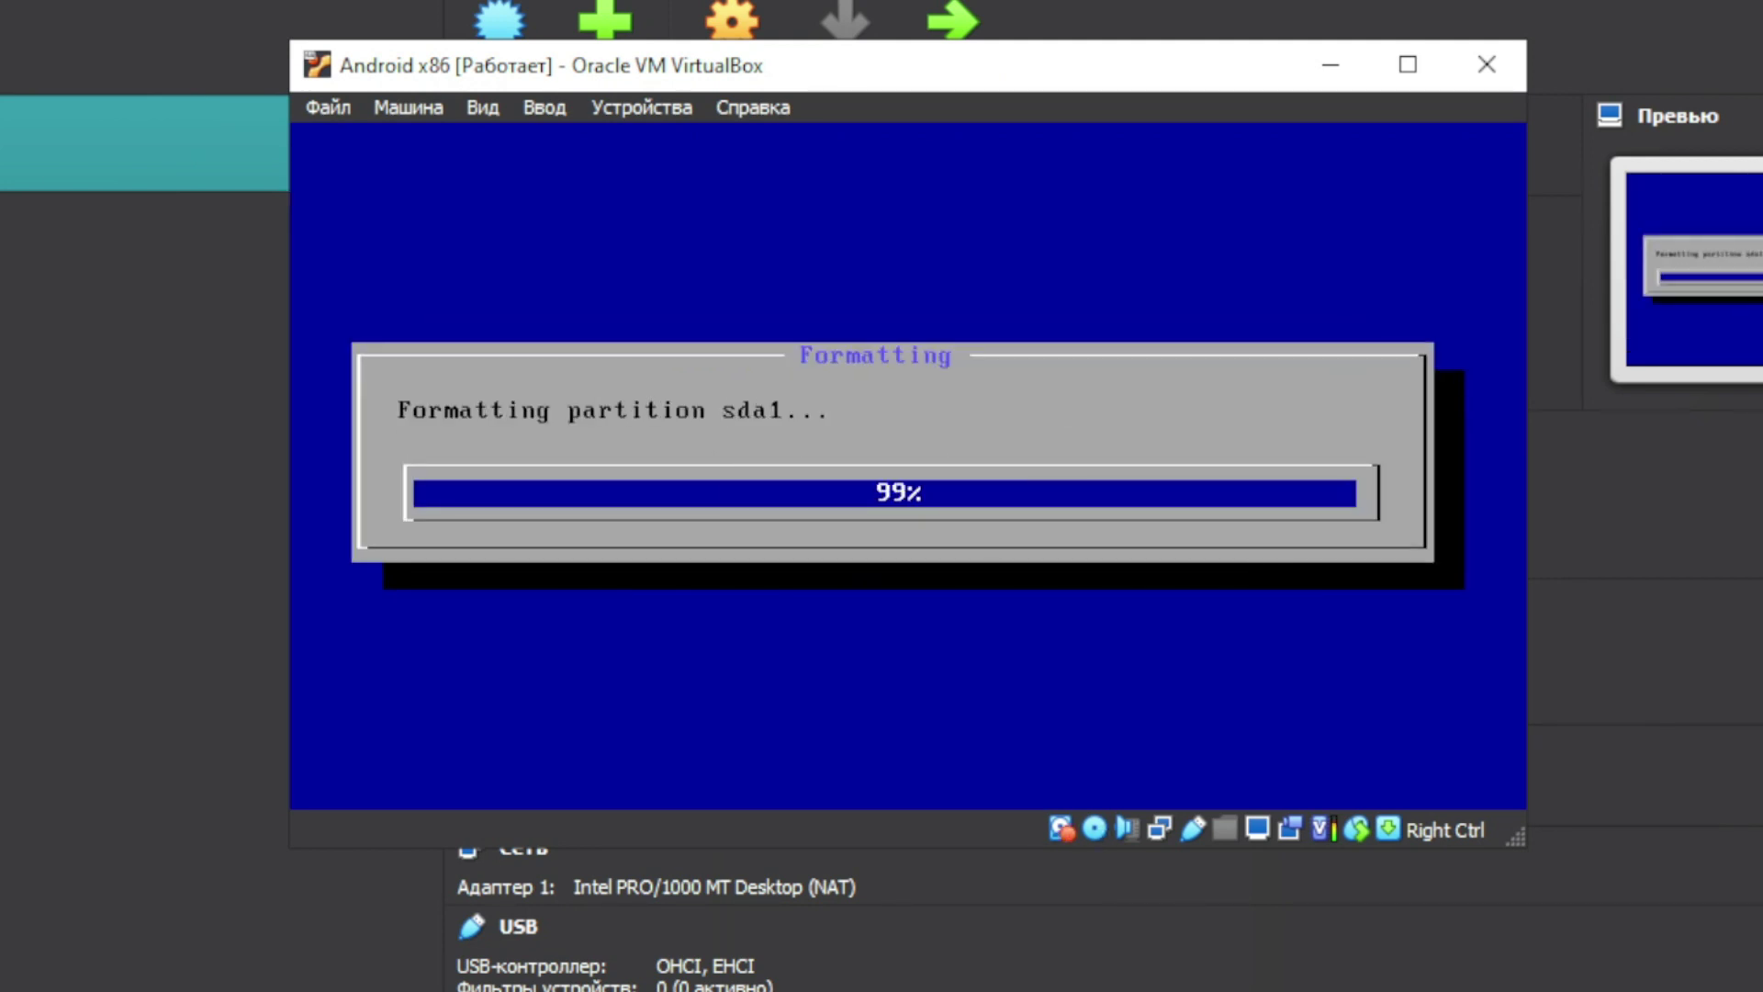
Step: Install the GRUB boot loader, agreeing to convert /dev/sda to MBR and to the installer's remaining question
{"action": "key", "text": "Left"}
{"action": "key", "text": "Return"}
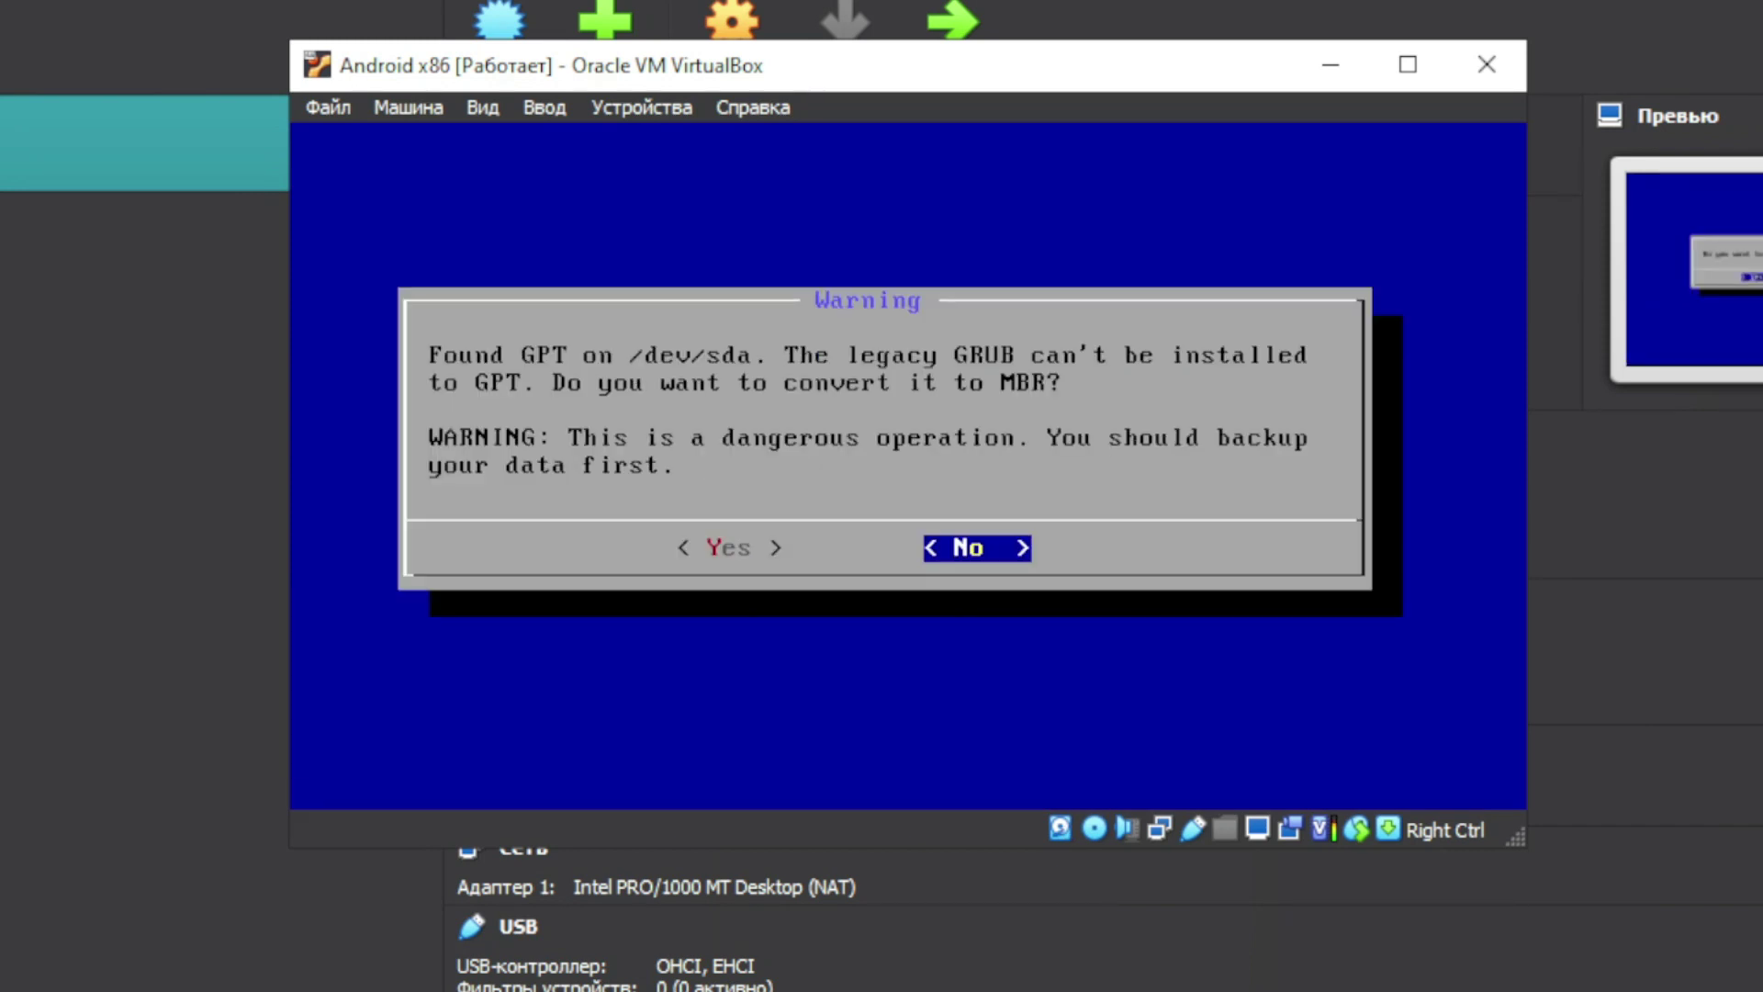
{"action": "key", "text": "Left"}
{"action": "key", "text": "Return"}
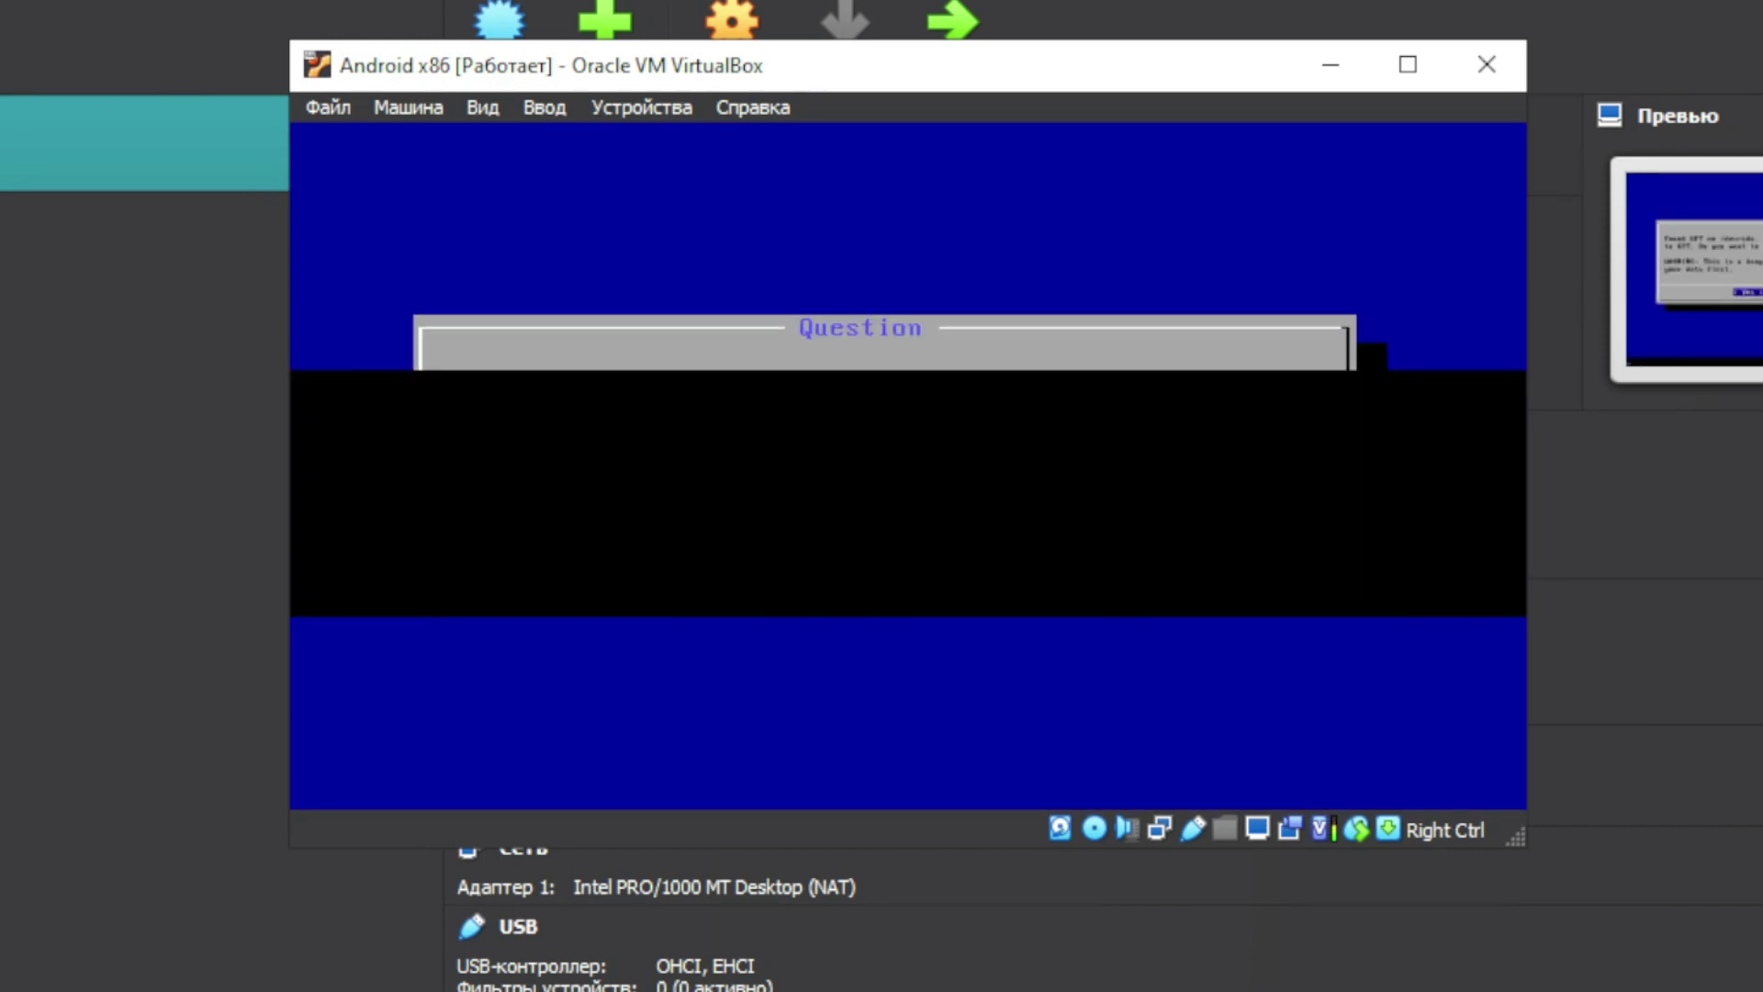
{"action": "key", "text": "Left"}
{"action": "key", "text": "Return"}
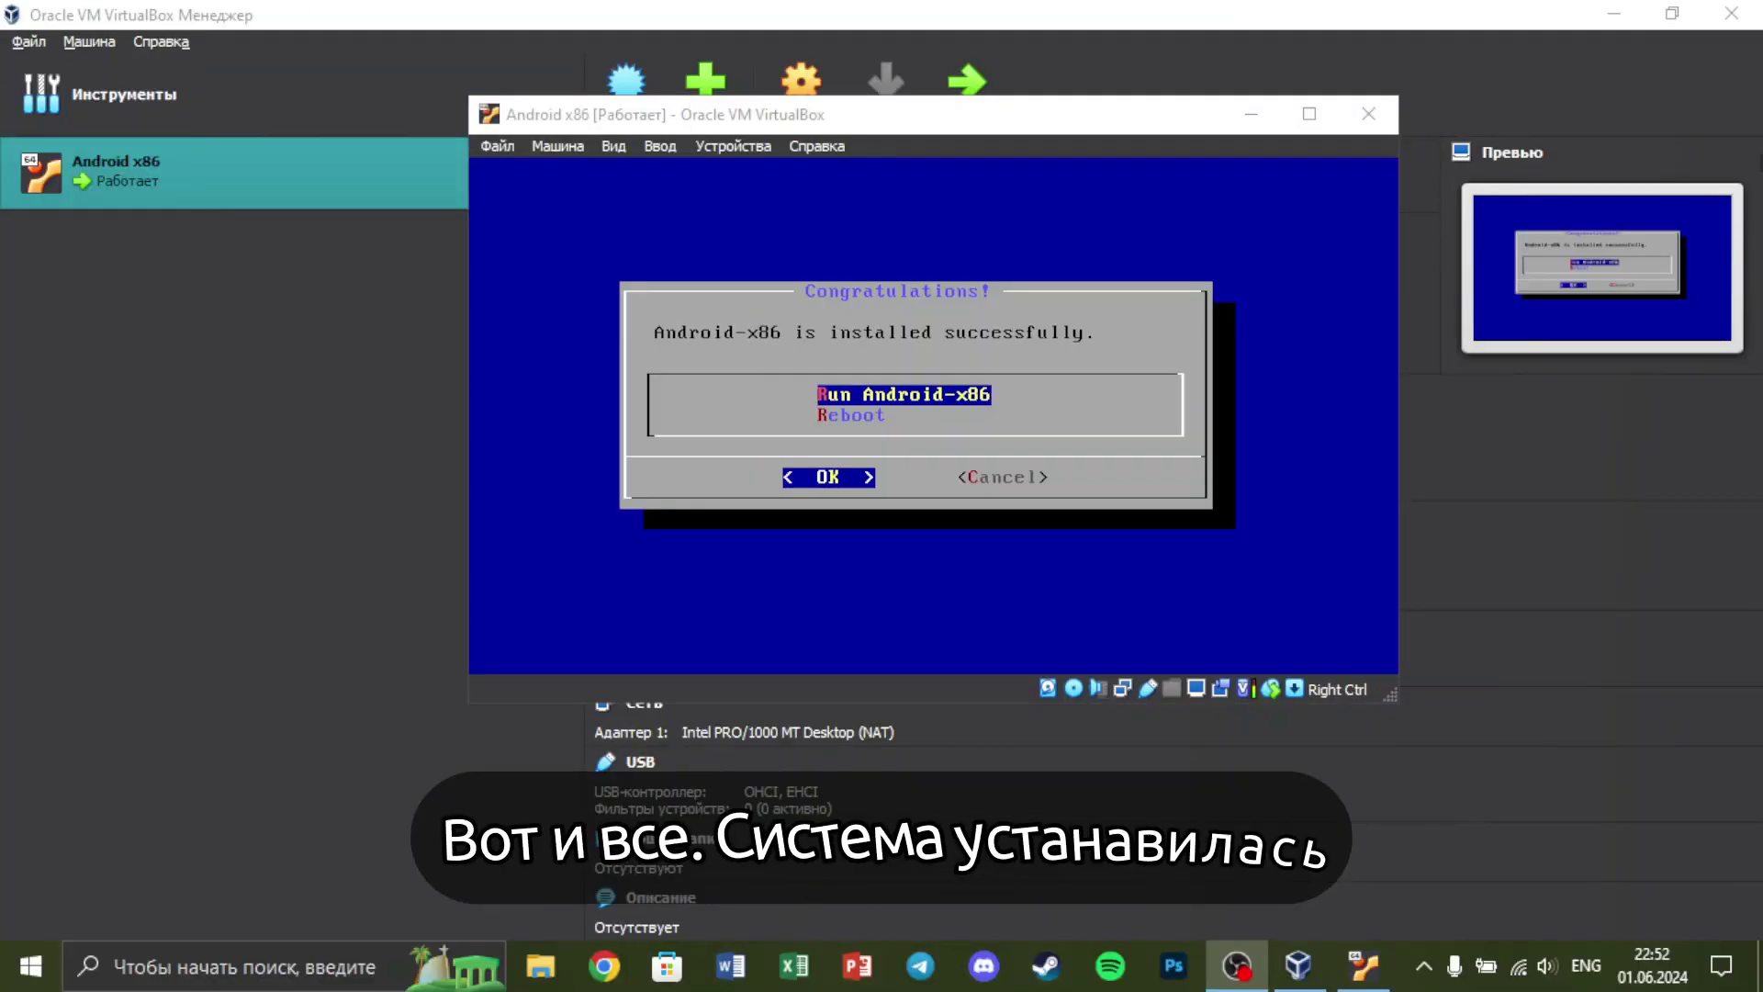
Step: Reboot the virtual machine and boot the installed Android-x86 9.0-r2 entry
{"action": "left_click", "coordinate": [826, 476]}
{"action": "key", "text": "Down"}
{"action": "key", "text": "Up"}
{"action": "key", "text": "Down"}
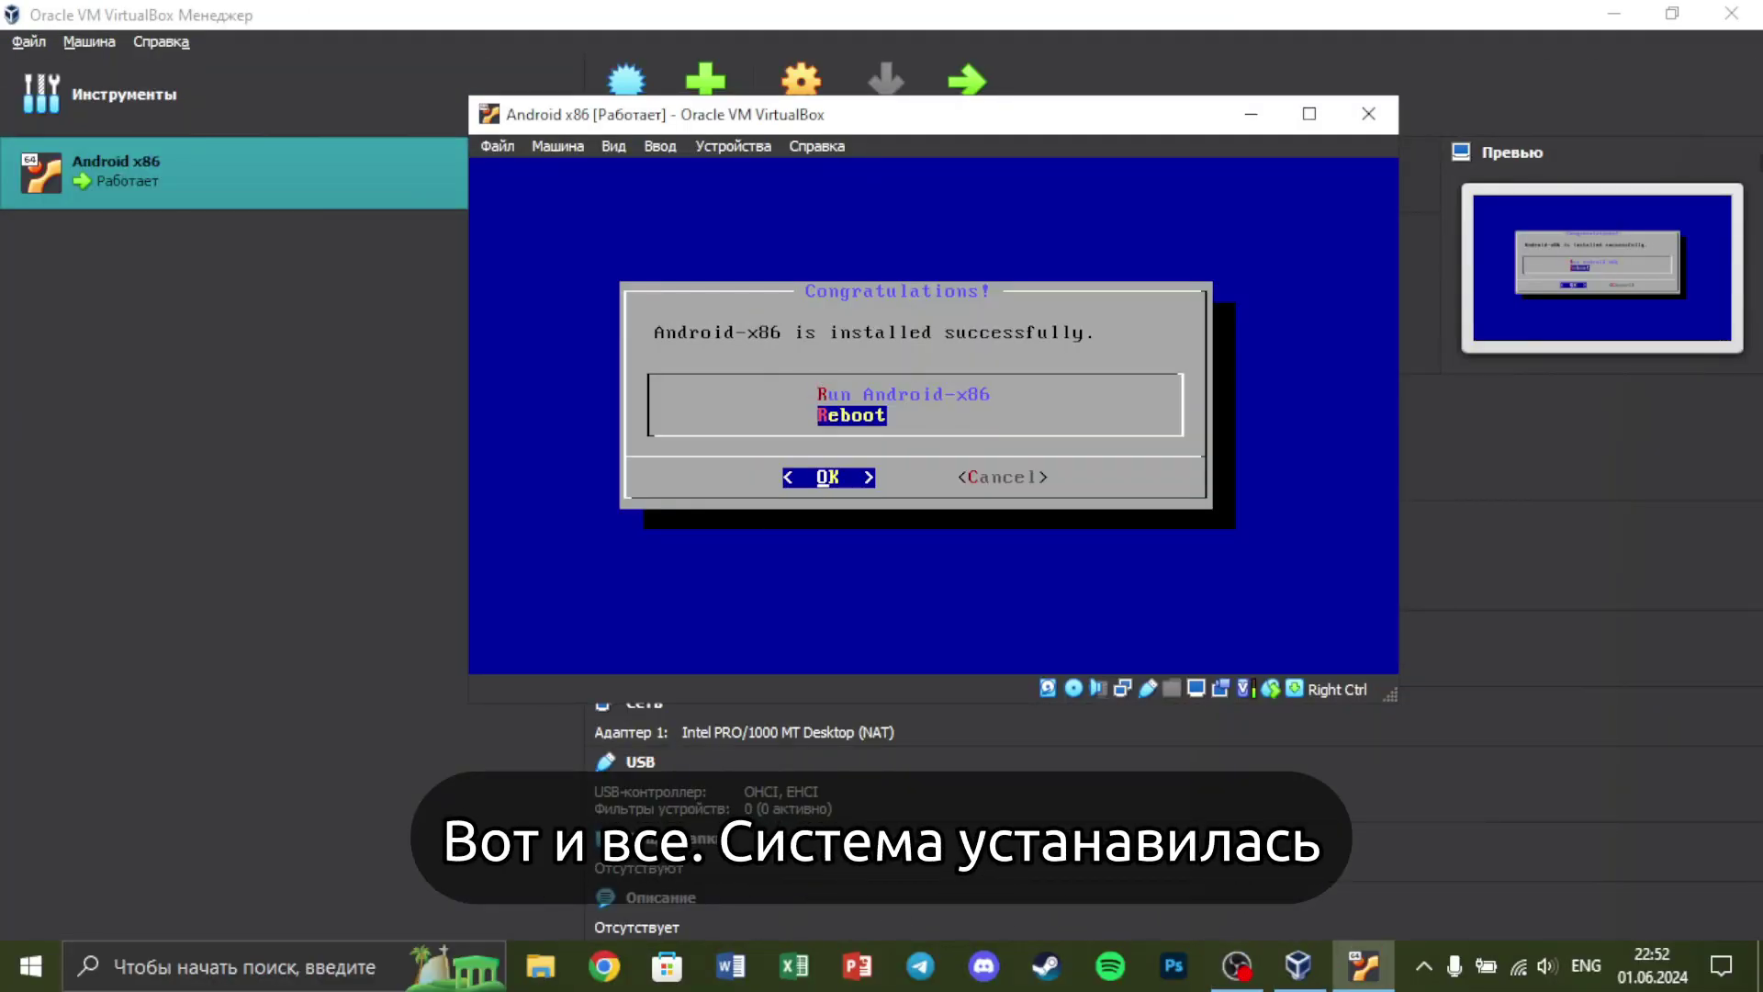
{"action": "key", "text": "Return"}
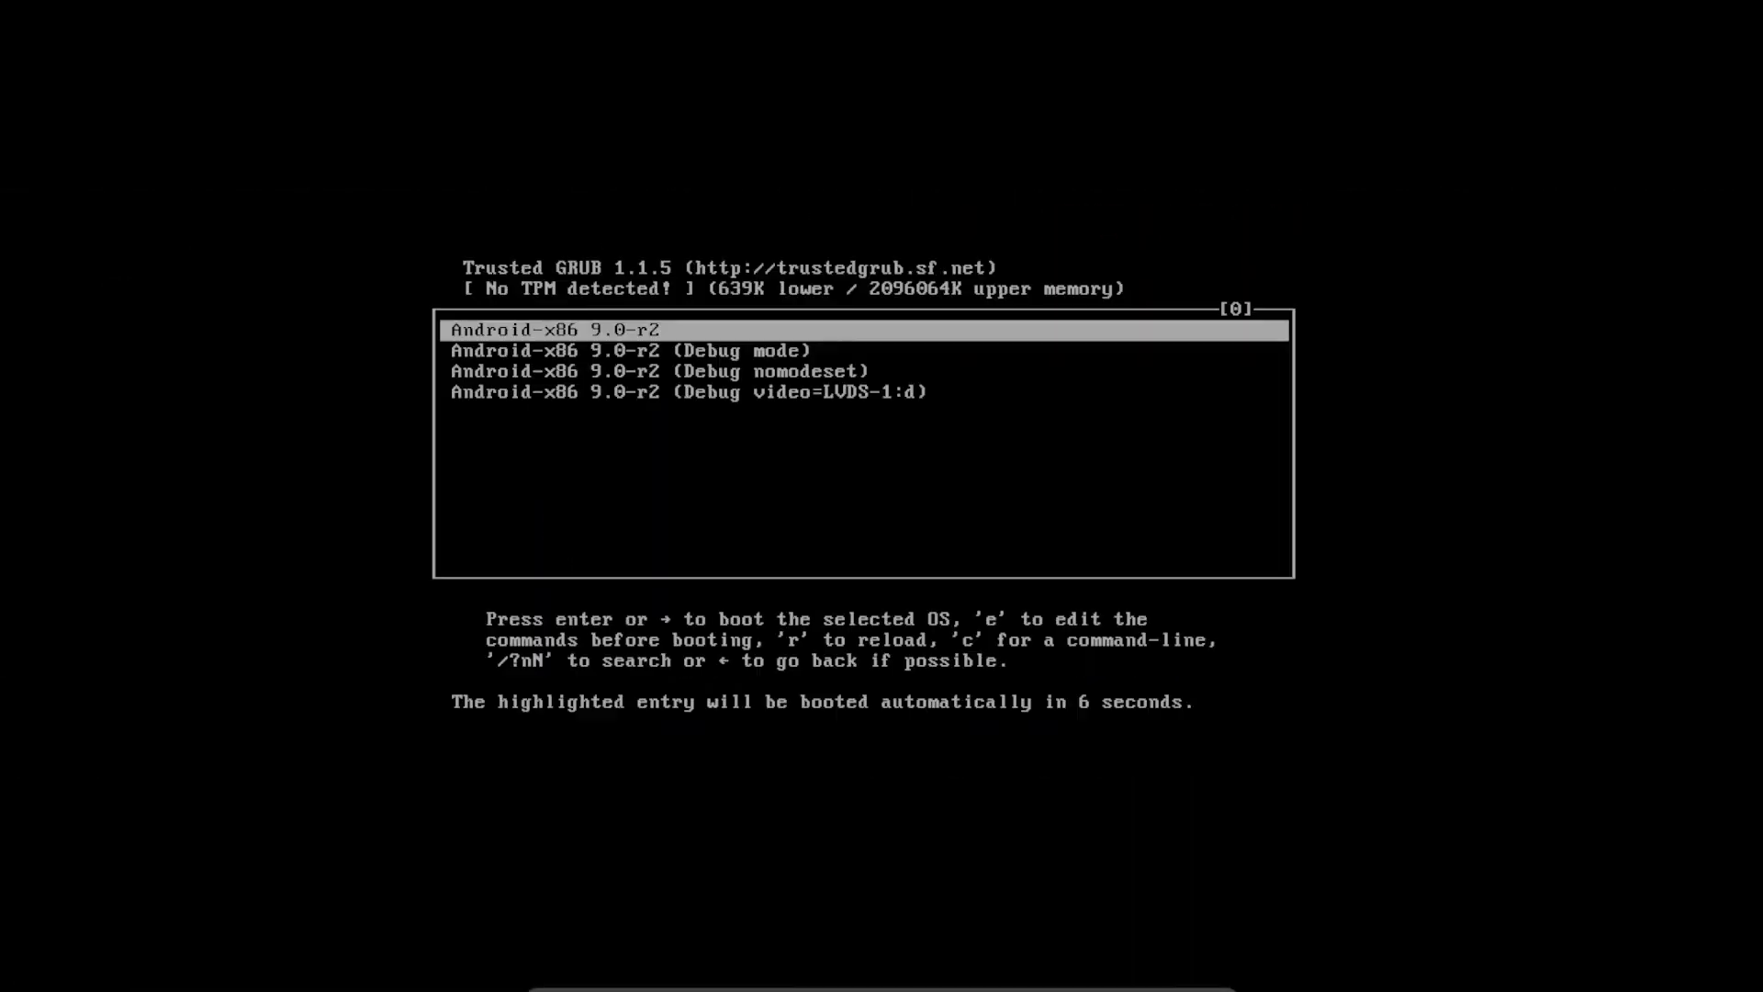
{"action": "key", "text": "Return"}
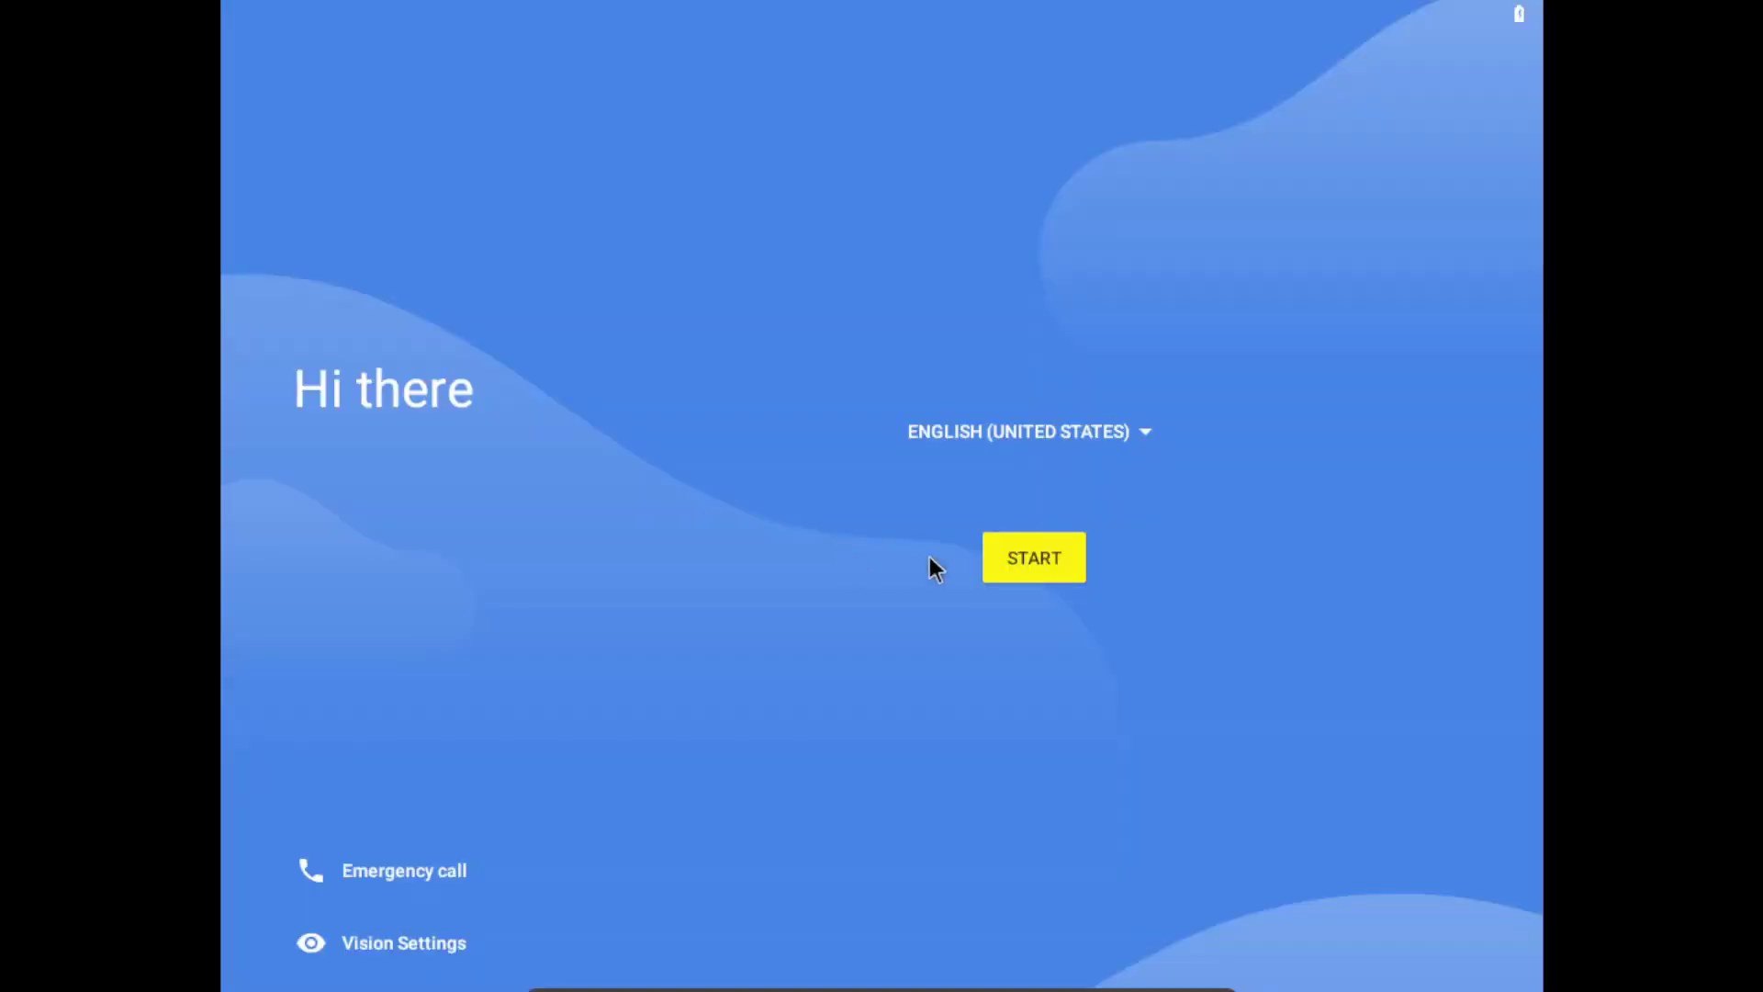
Step: Set the Android setup language to Русский and start the initial setup
{"action": "left_click", "coordinate": [1132, 443]}
{"action": "scroll", "coordinate": [713, 385], "scroll_direction": "down", "scroll_amount": 20}
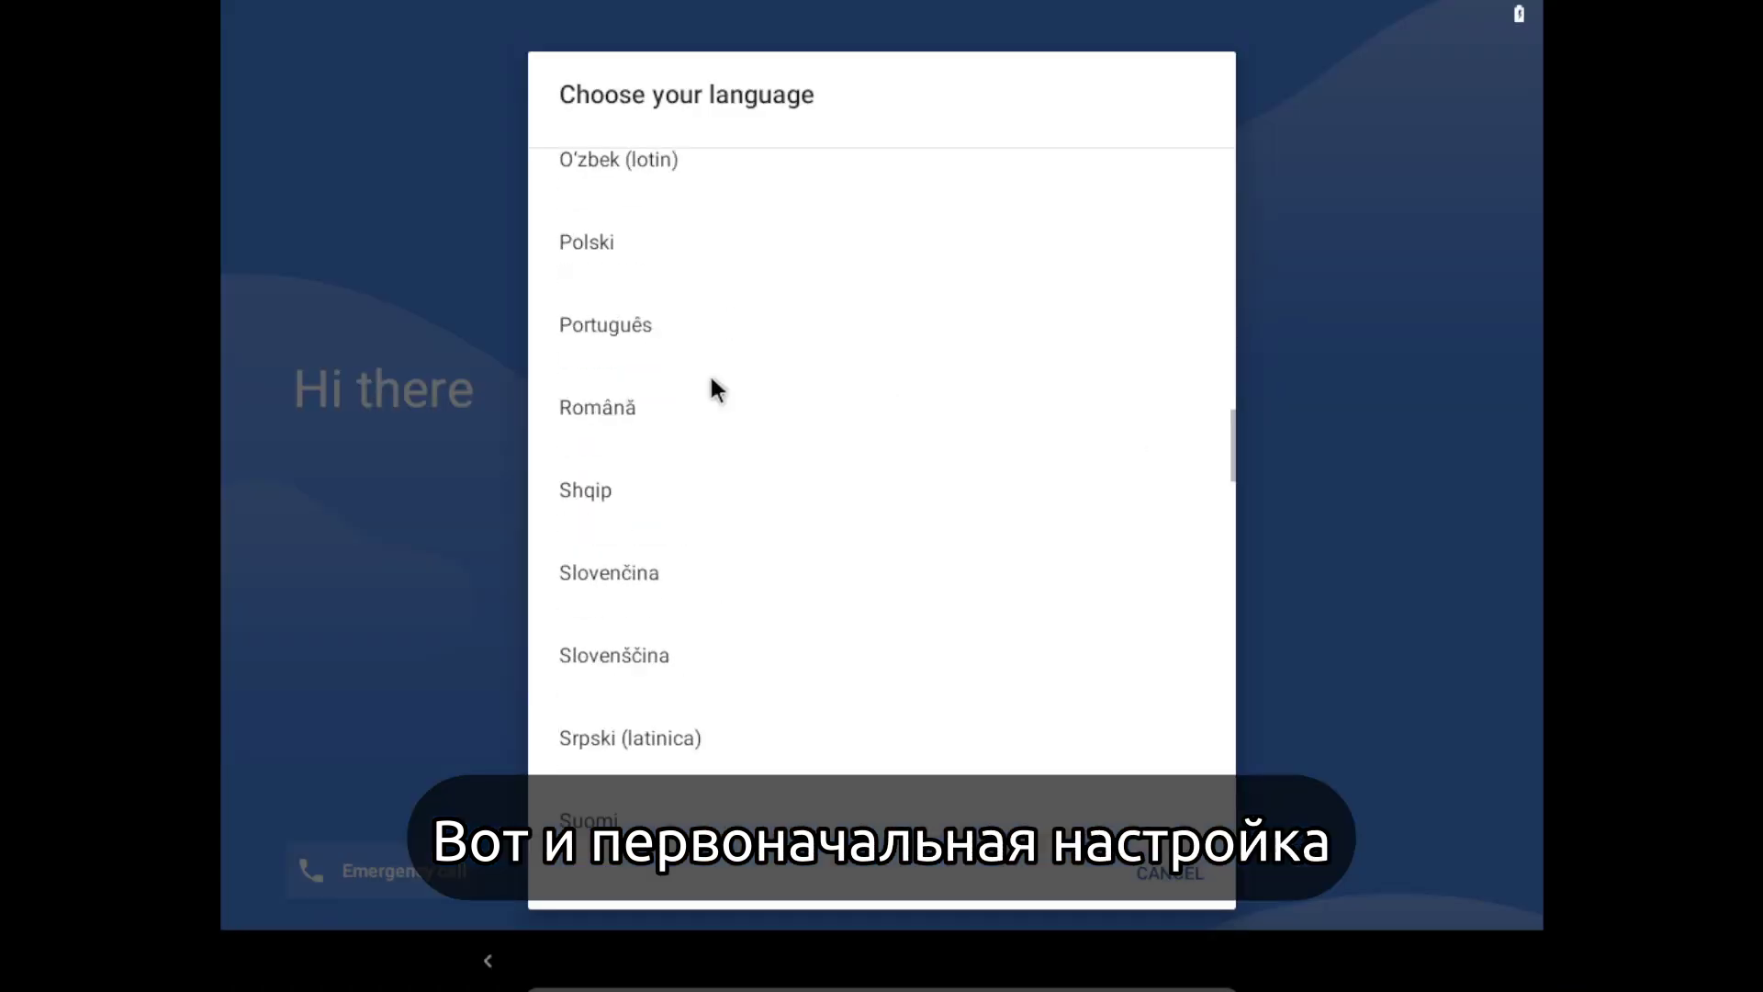
{"action": "left_click", "coordinate": [659, 588]}
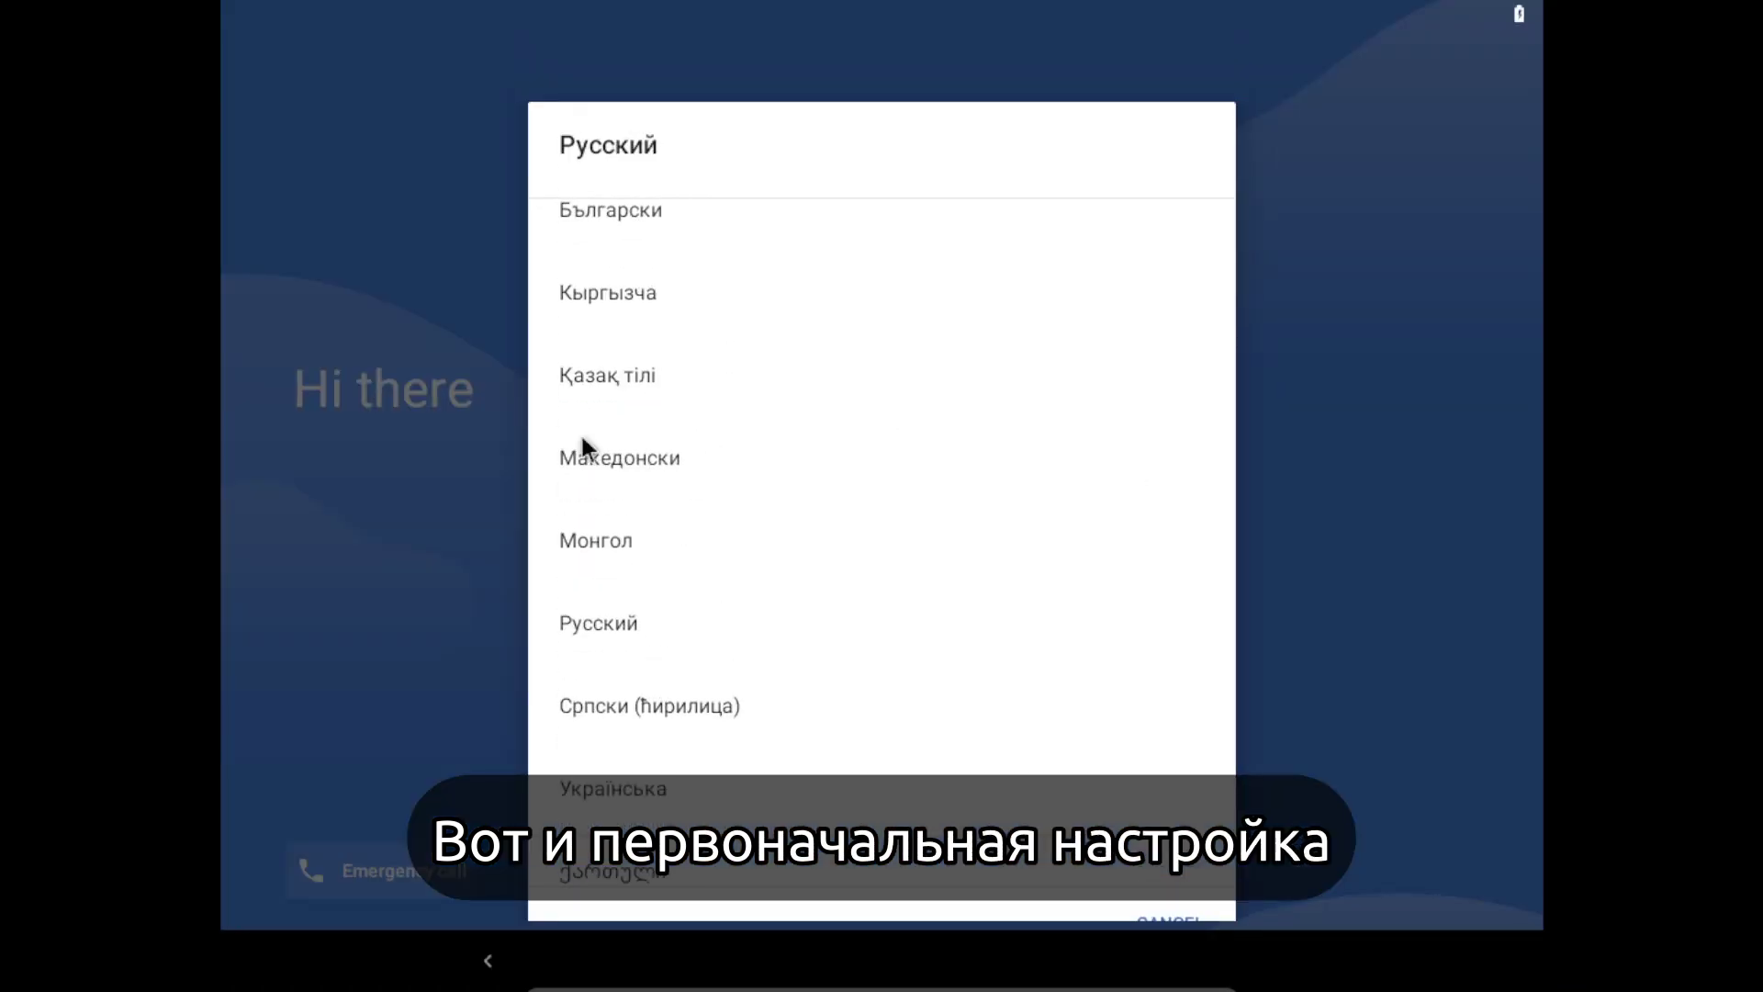
{"action": "left_click", "coordinate": [591, 280]}
{"action": "left_click", "coordinate": [1038, 573]}
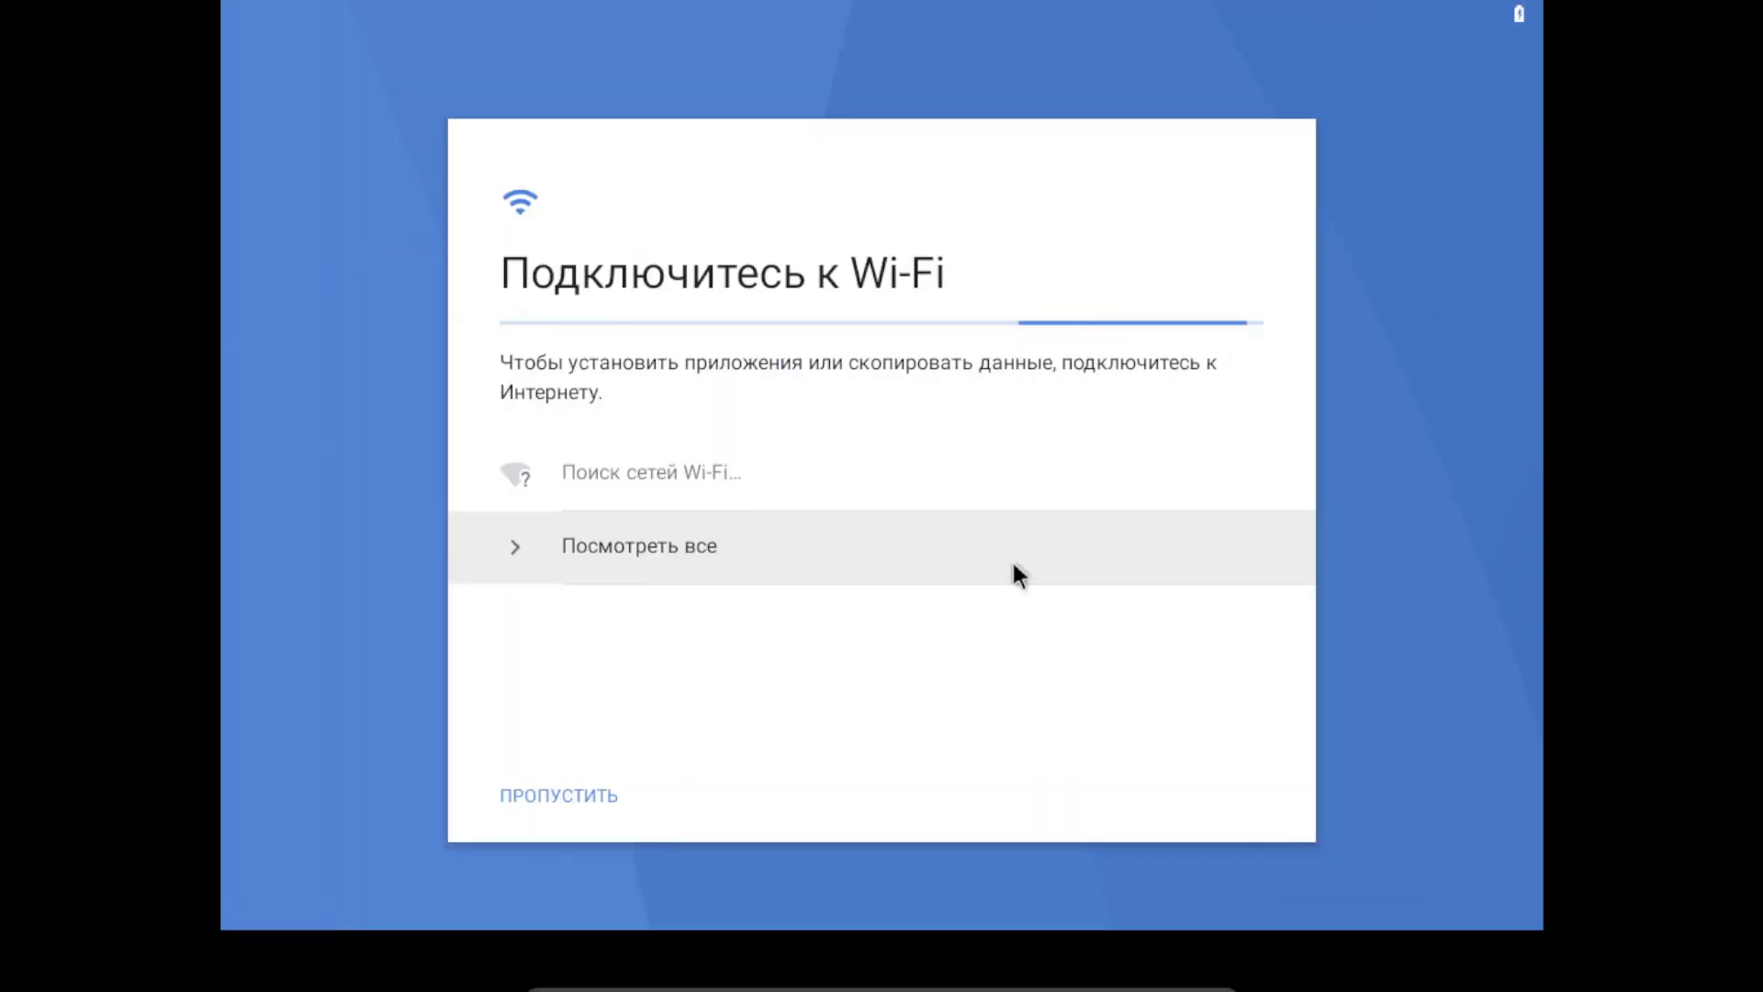
Step: Skip the Wi-Fi connection and accept the default date and time settings
{"action": "left_click", "coordinate": [579, 796]}
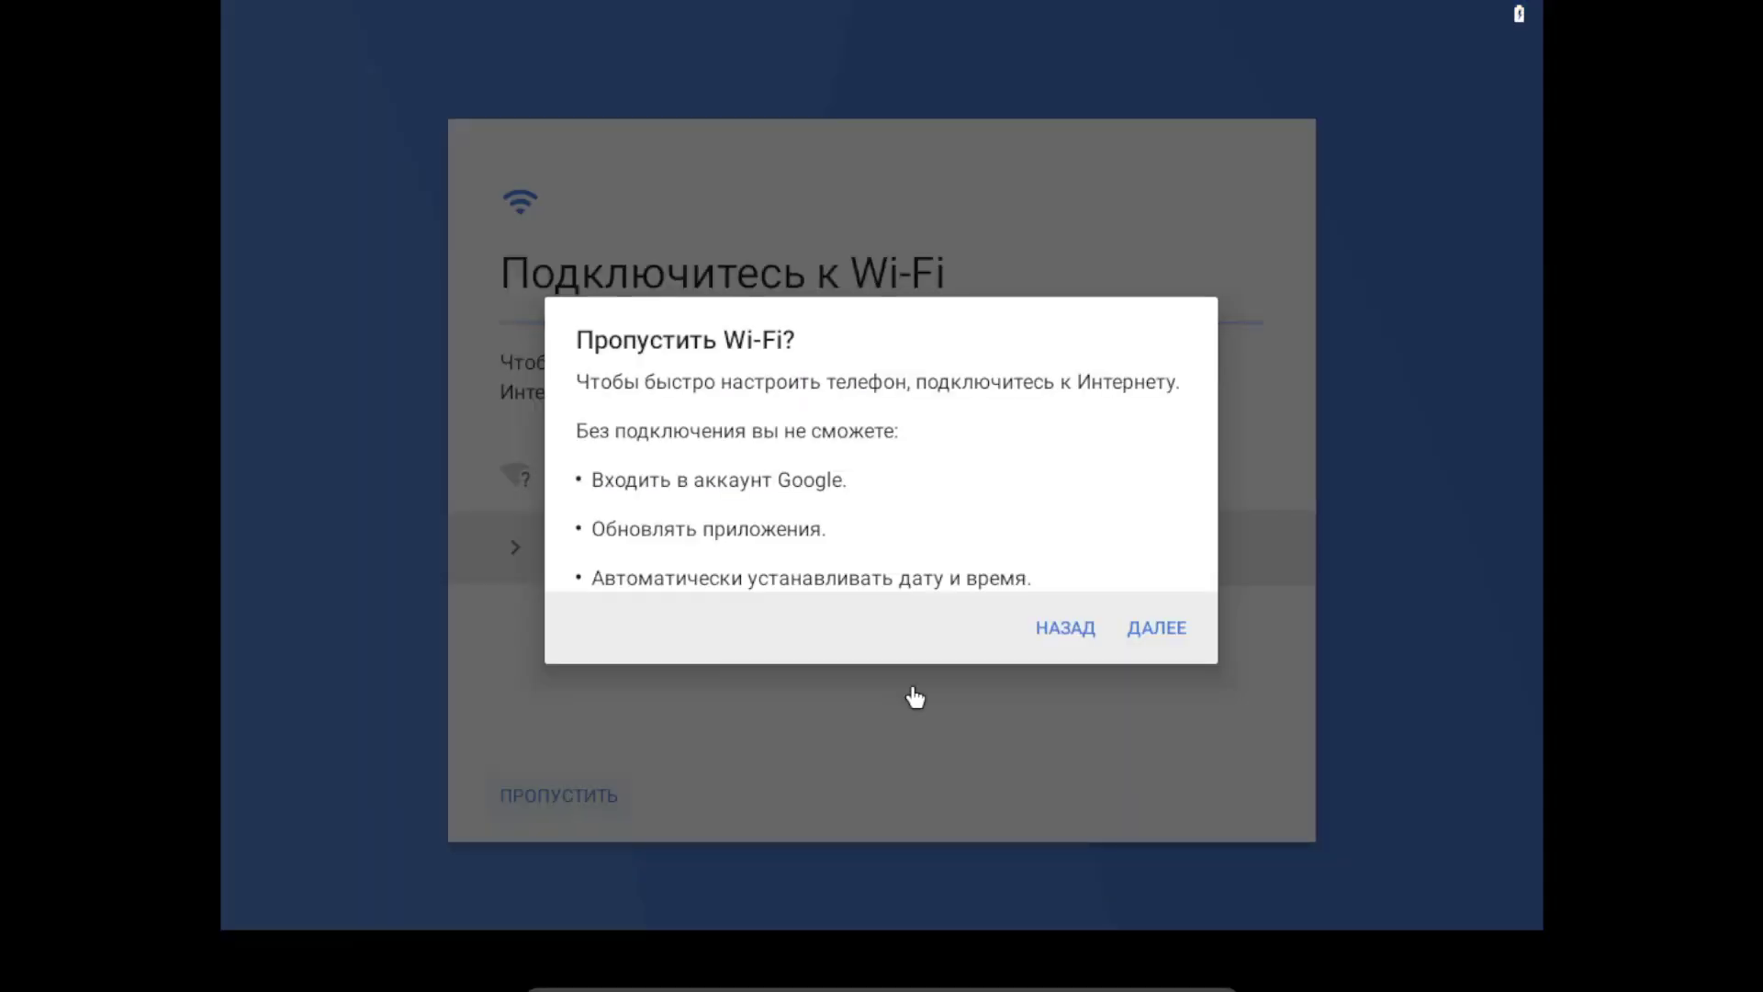
{"action": "left_click", "coordinate": [1153, 631]}
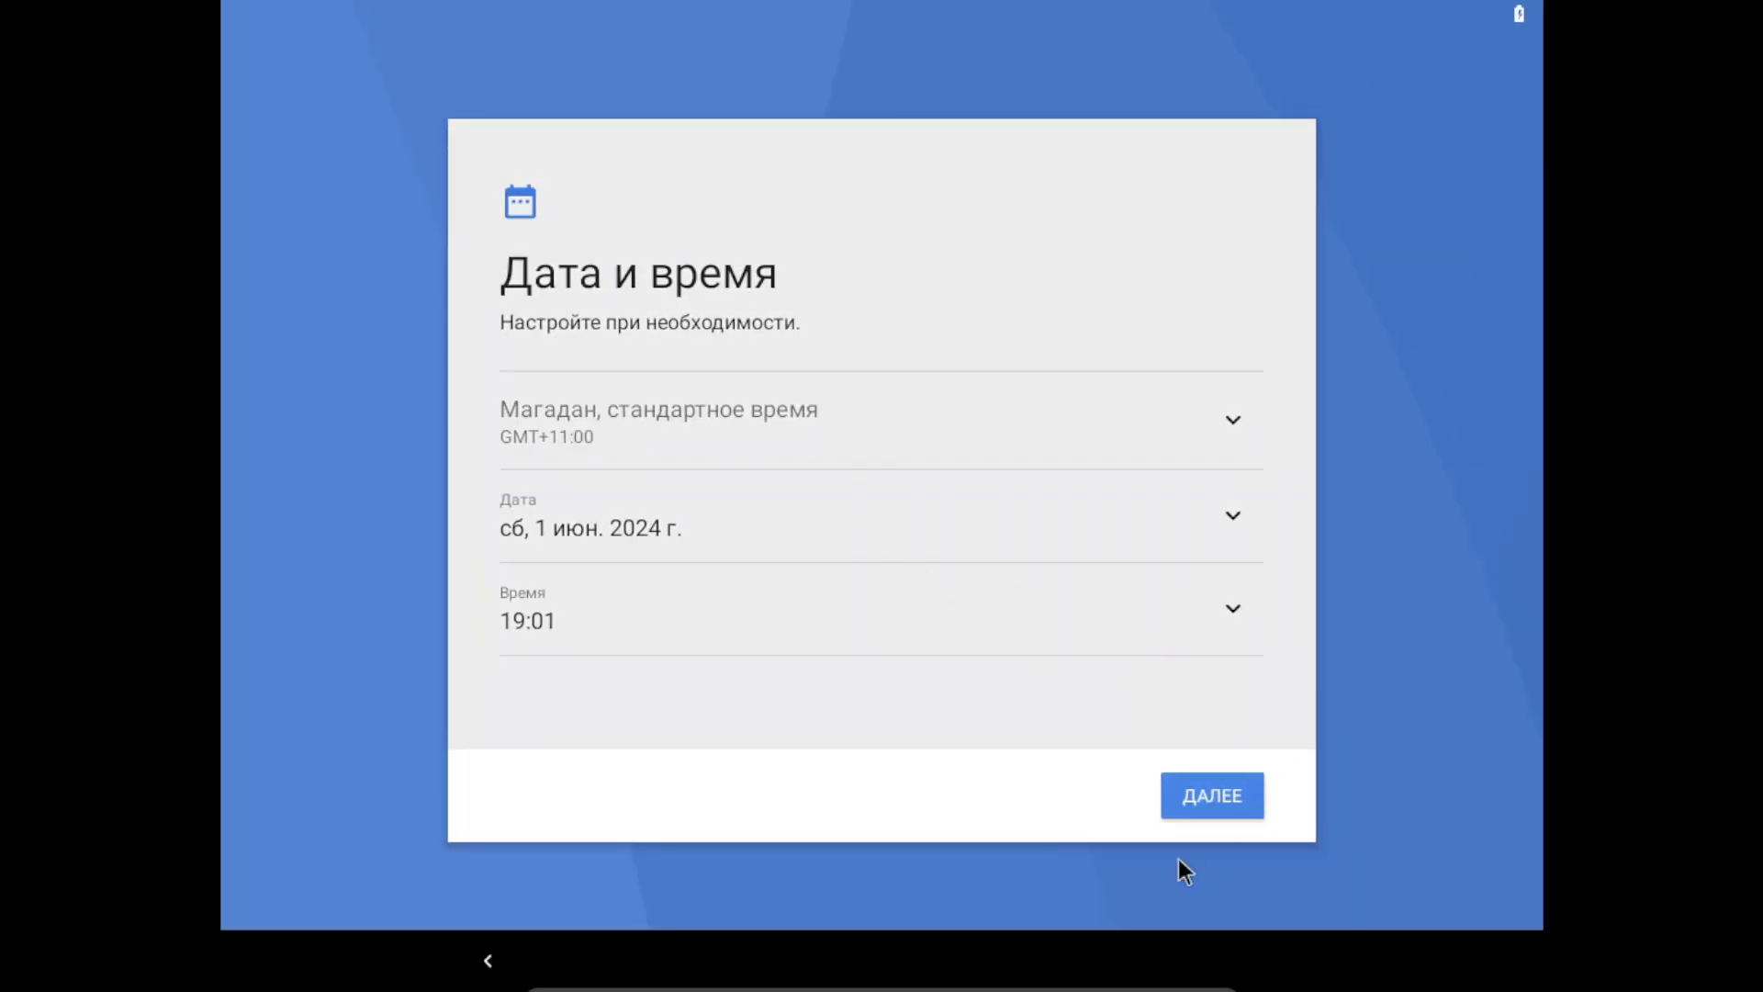
{"action": "left_click", "coordinate": [1210, 796]}
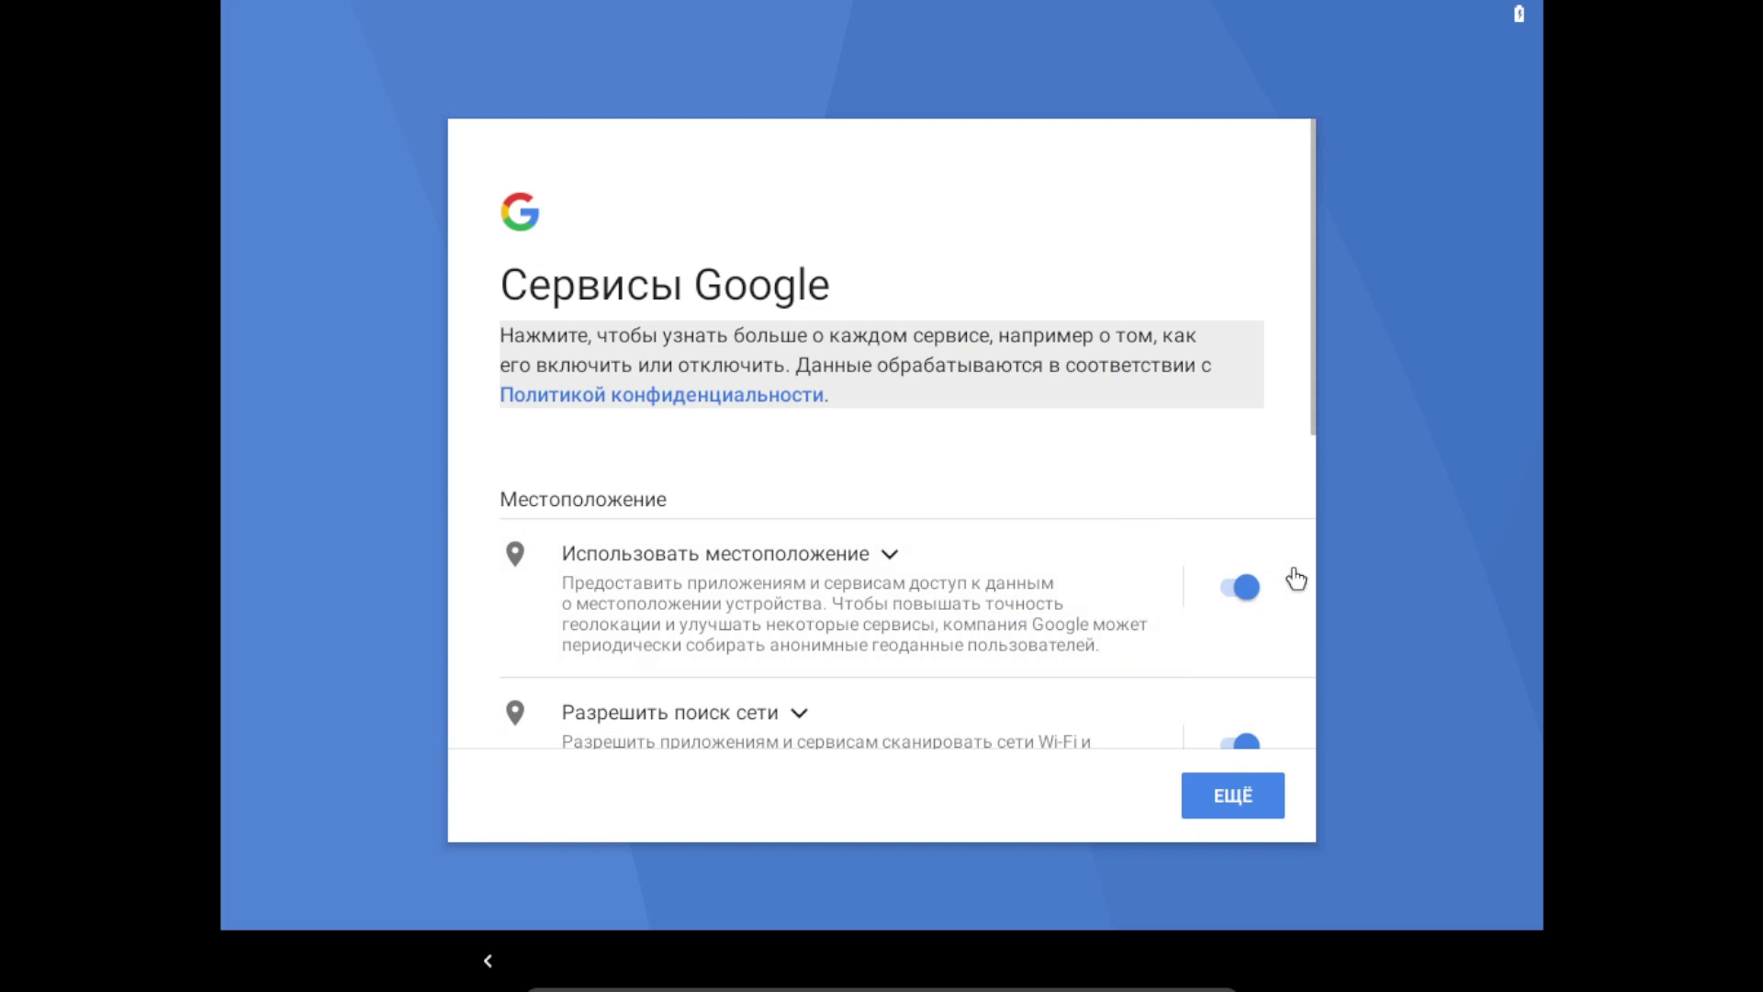
Step: Turn off location use, network scanning and sending device diagnostics data, and accept the Google services terms
{"action": "left_click", "coordinate": [1222, 591]}
{"action": "left_click", "coordinate": [1252, 741]}
{"action": "scroll", "coordinate": [964, 661], "scroll_direction": "down", "scroll_amount": 5}
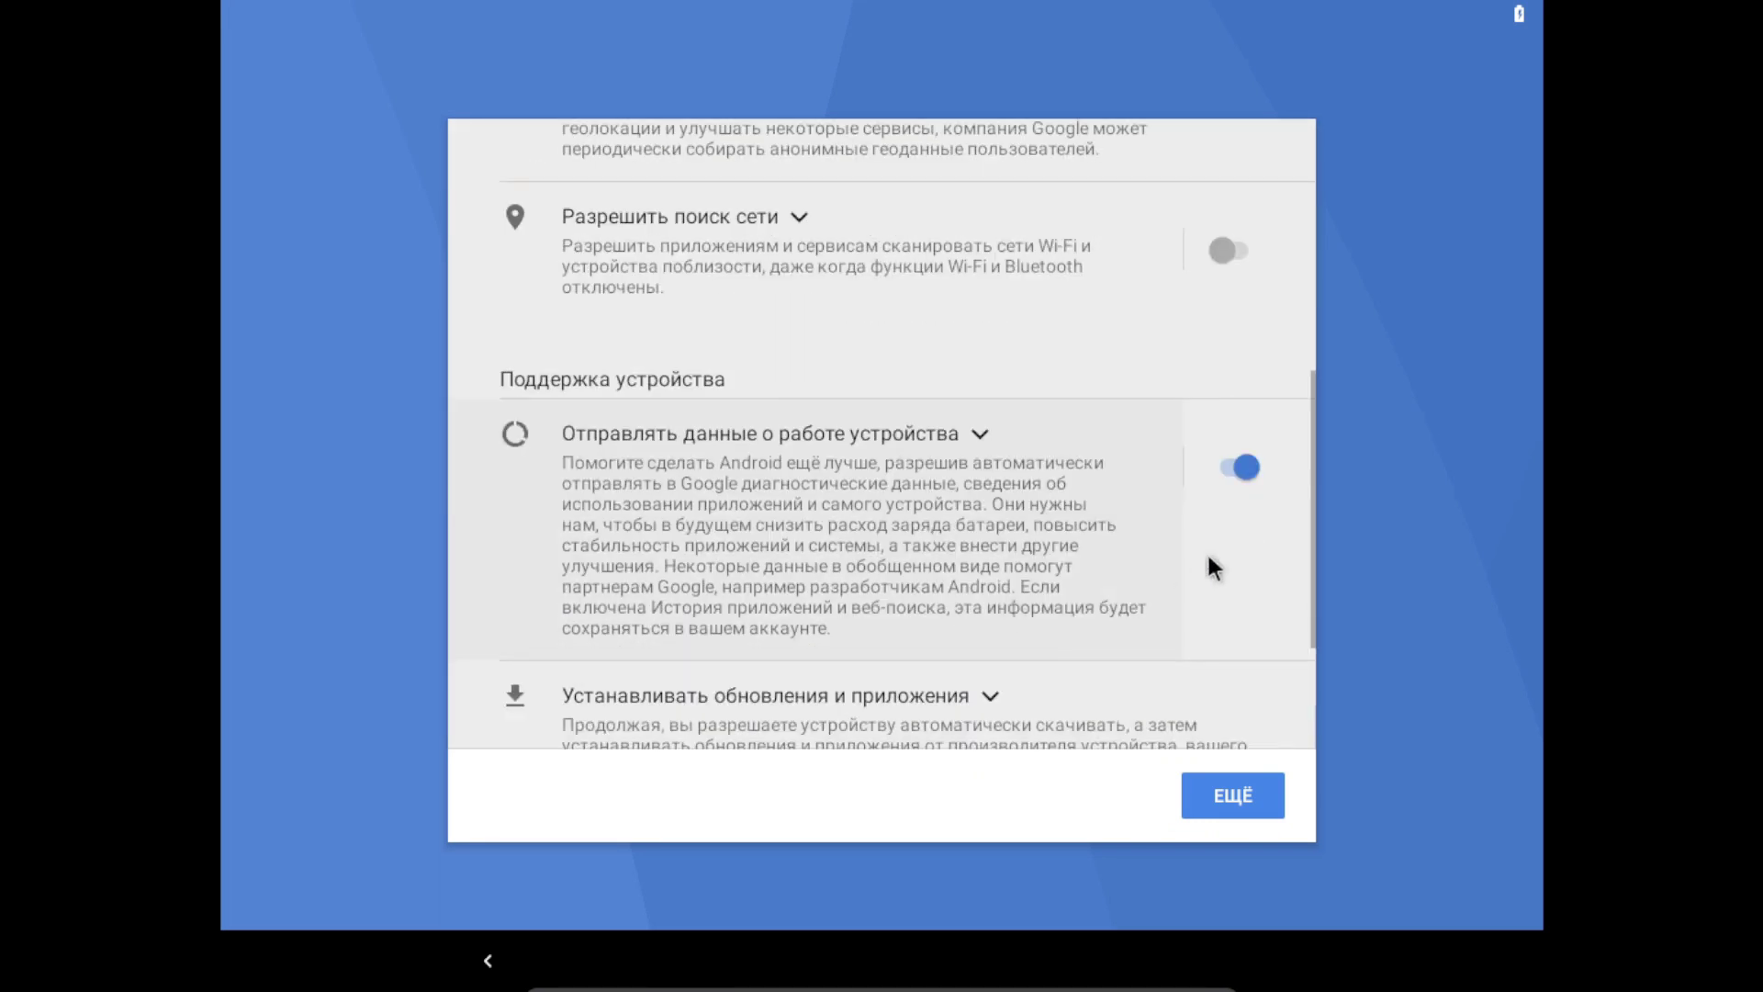
{"action": "left_click", "coordinate": [1235, 455]}
{"action": "scroll", "coordinate": [1028, 654], "scroll_direction": "down", "scroll_amount": 3}
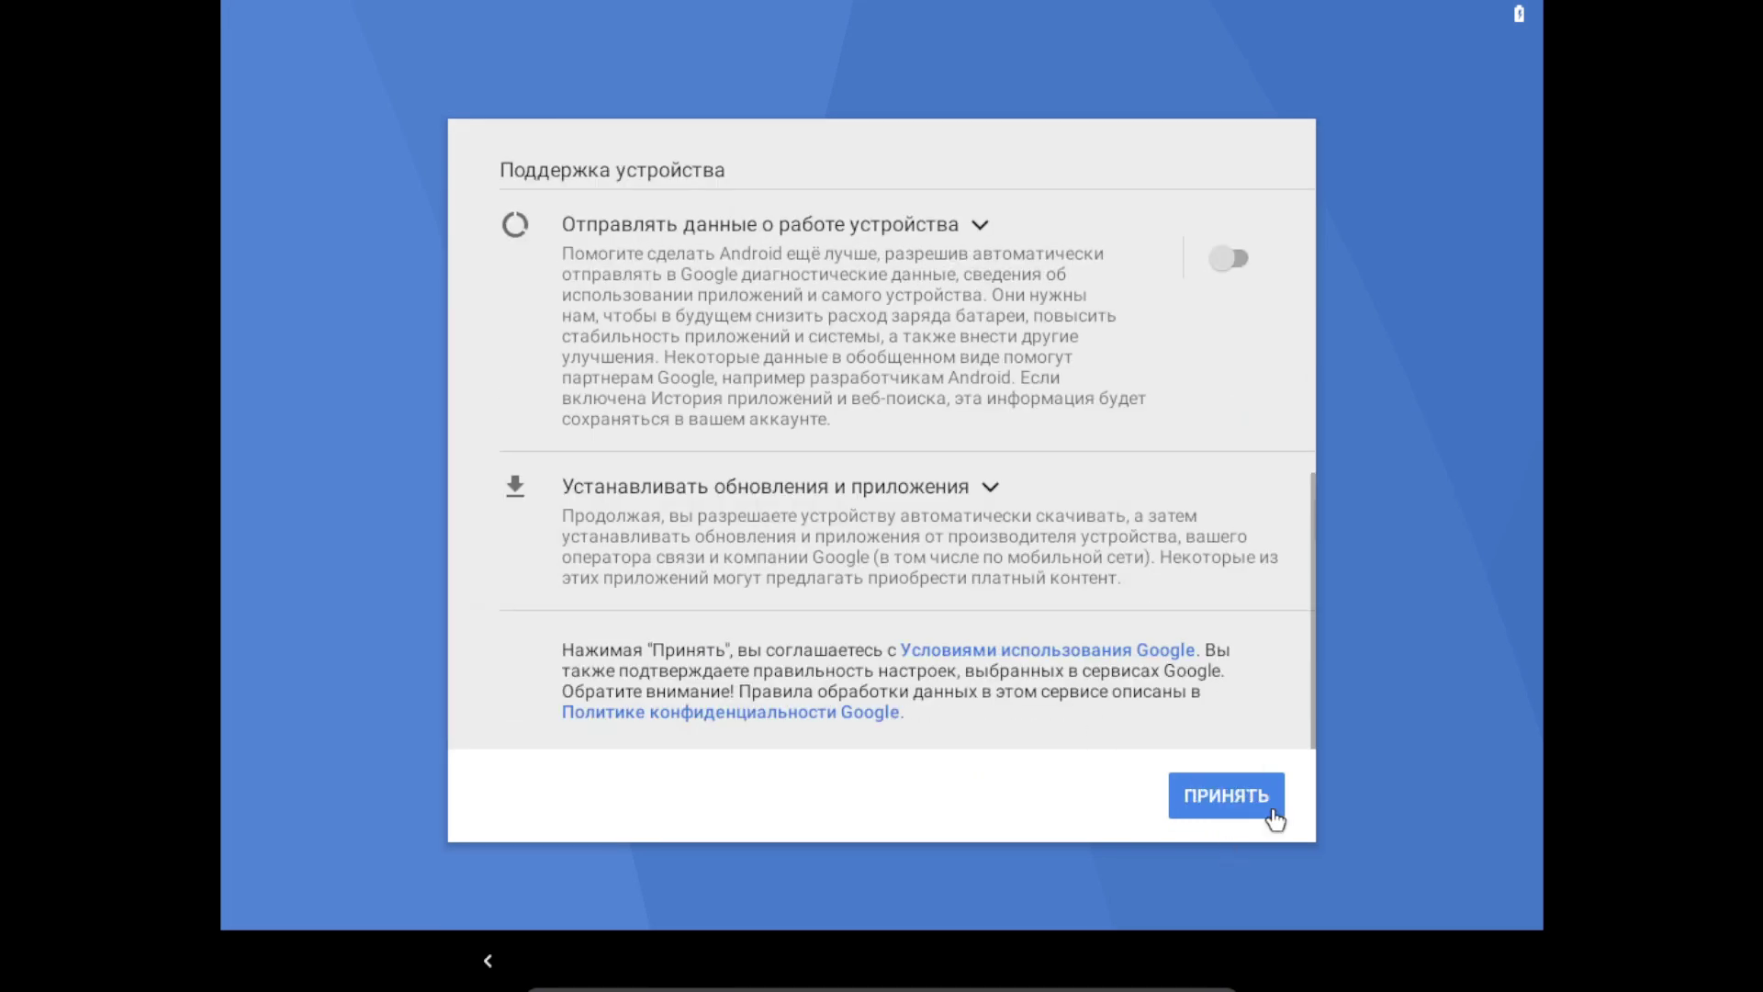
{"action": "left_click", "coordinate": [1275, 816]}
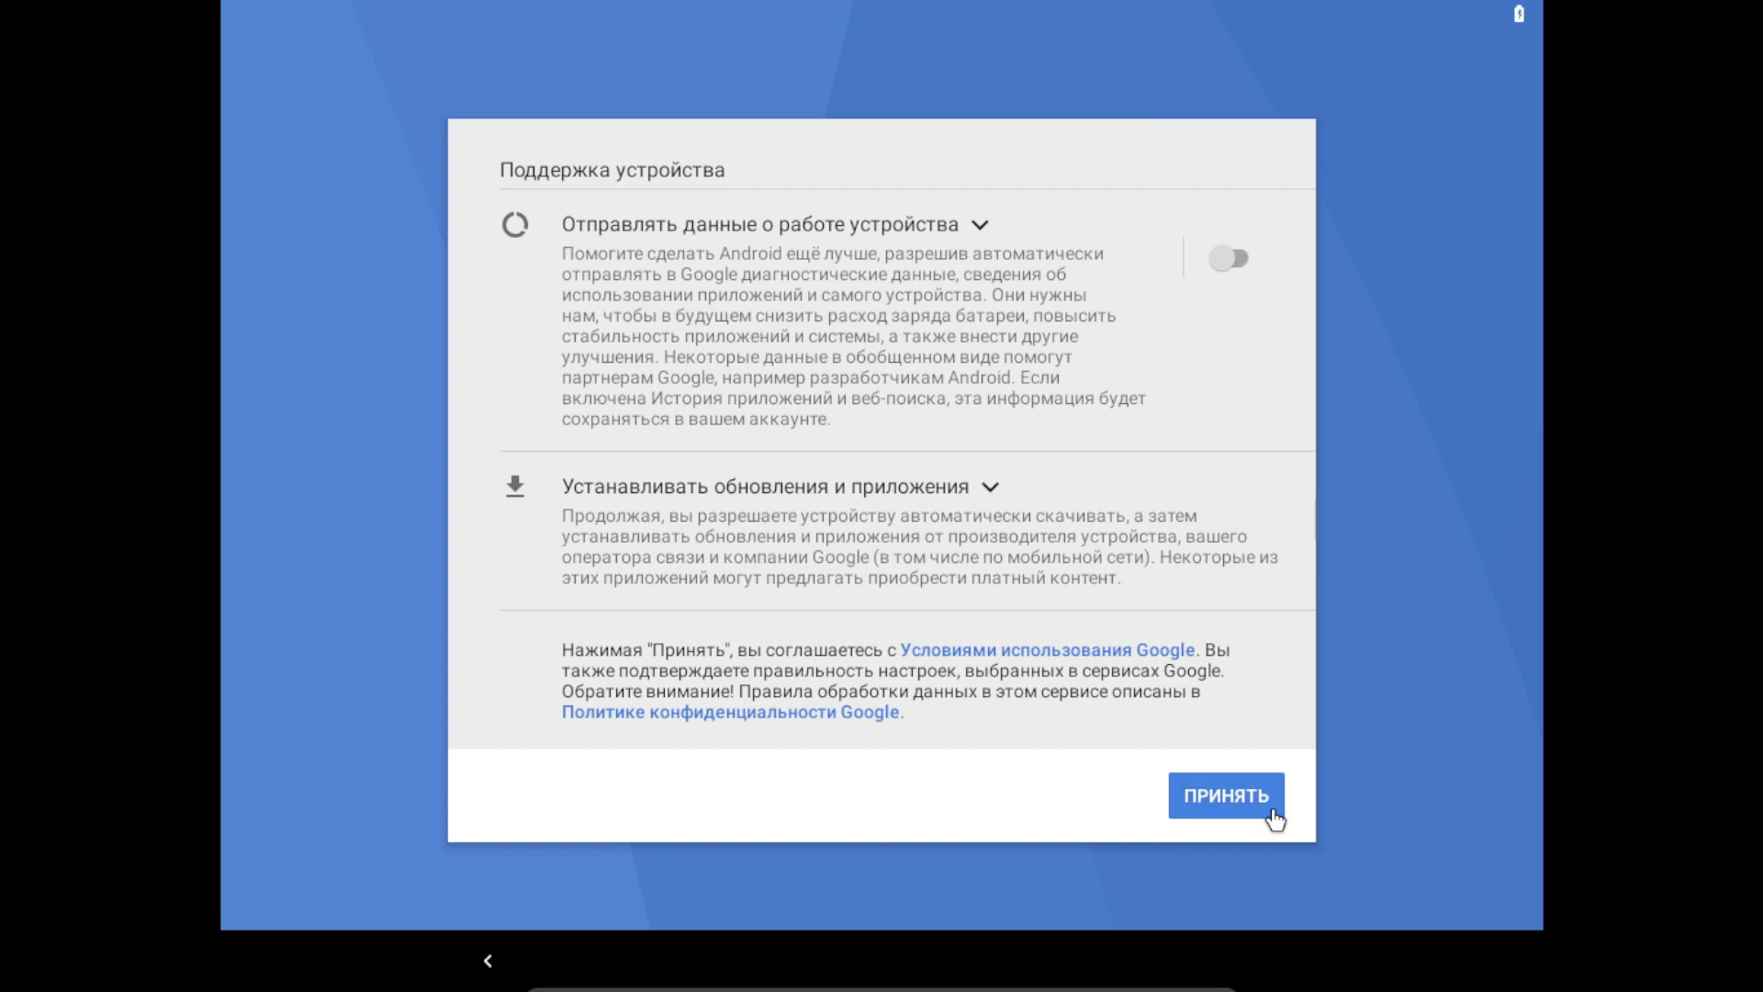
Step: Skip the screen lock setup and set Quickstep as the home app permanently
{"action": "left_click", "coordinate": [880, 690]}
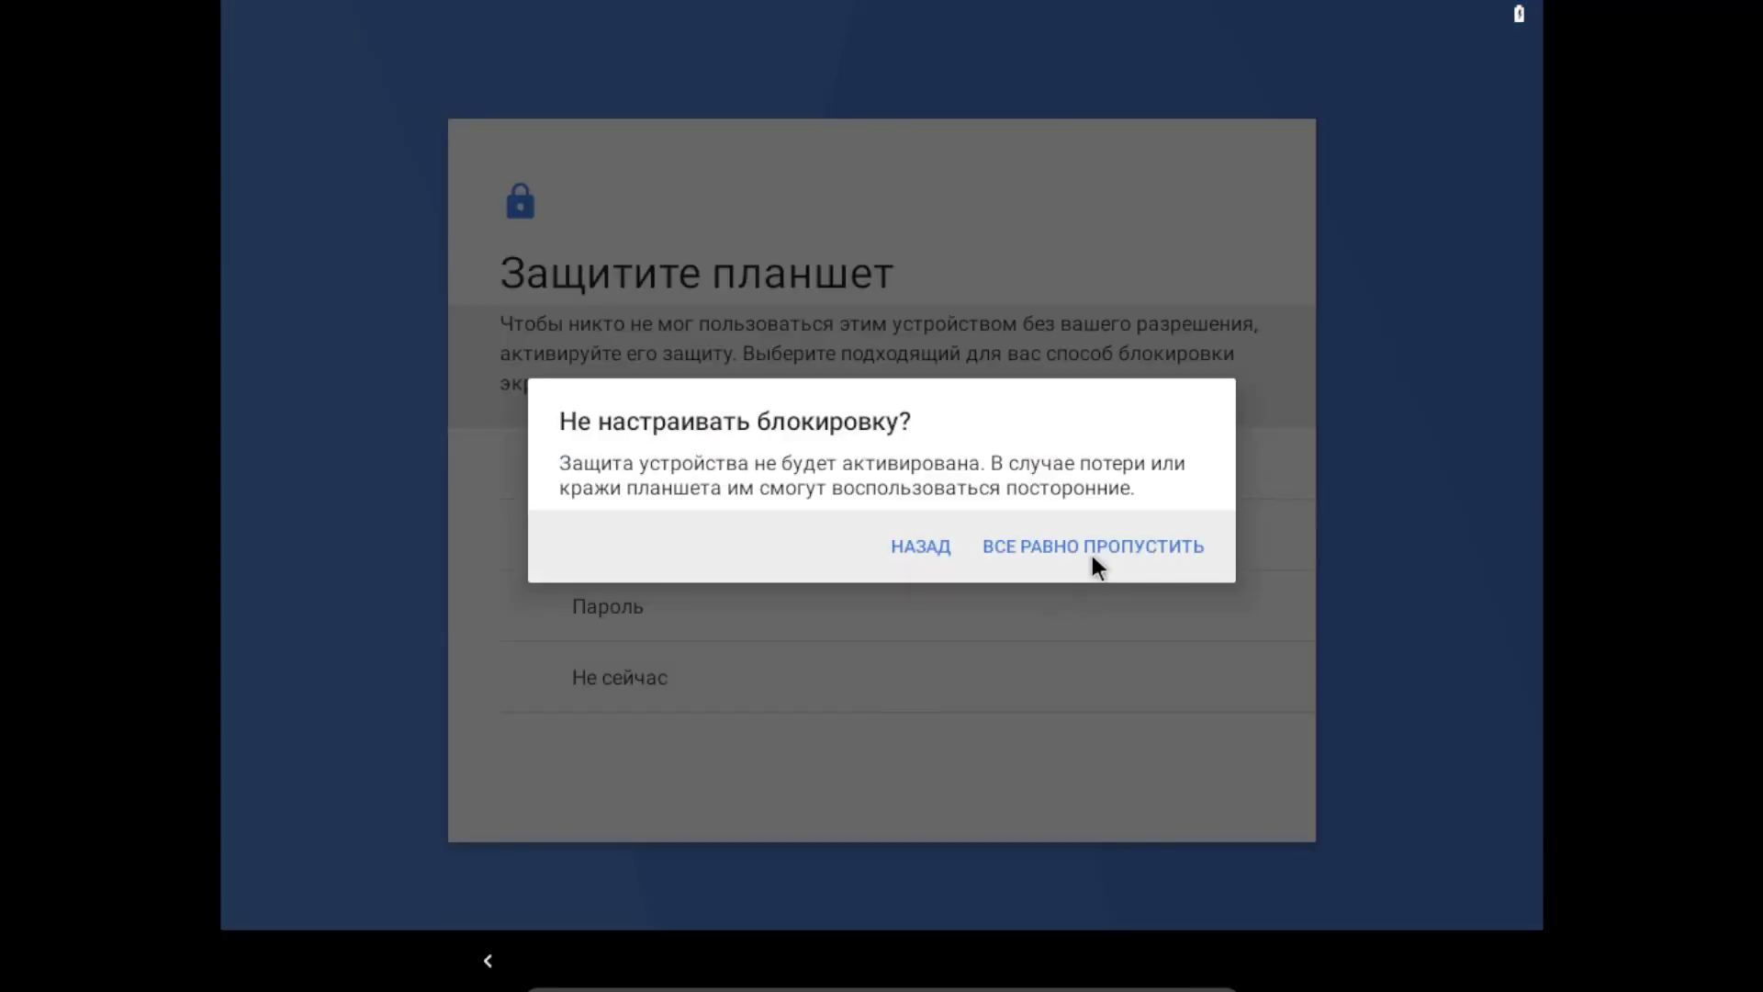
{"action": "left_click", "coordinate": [1093, 555]}
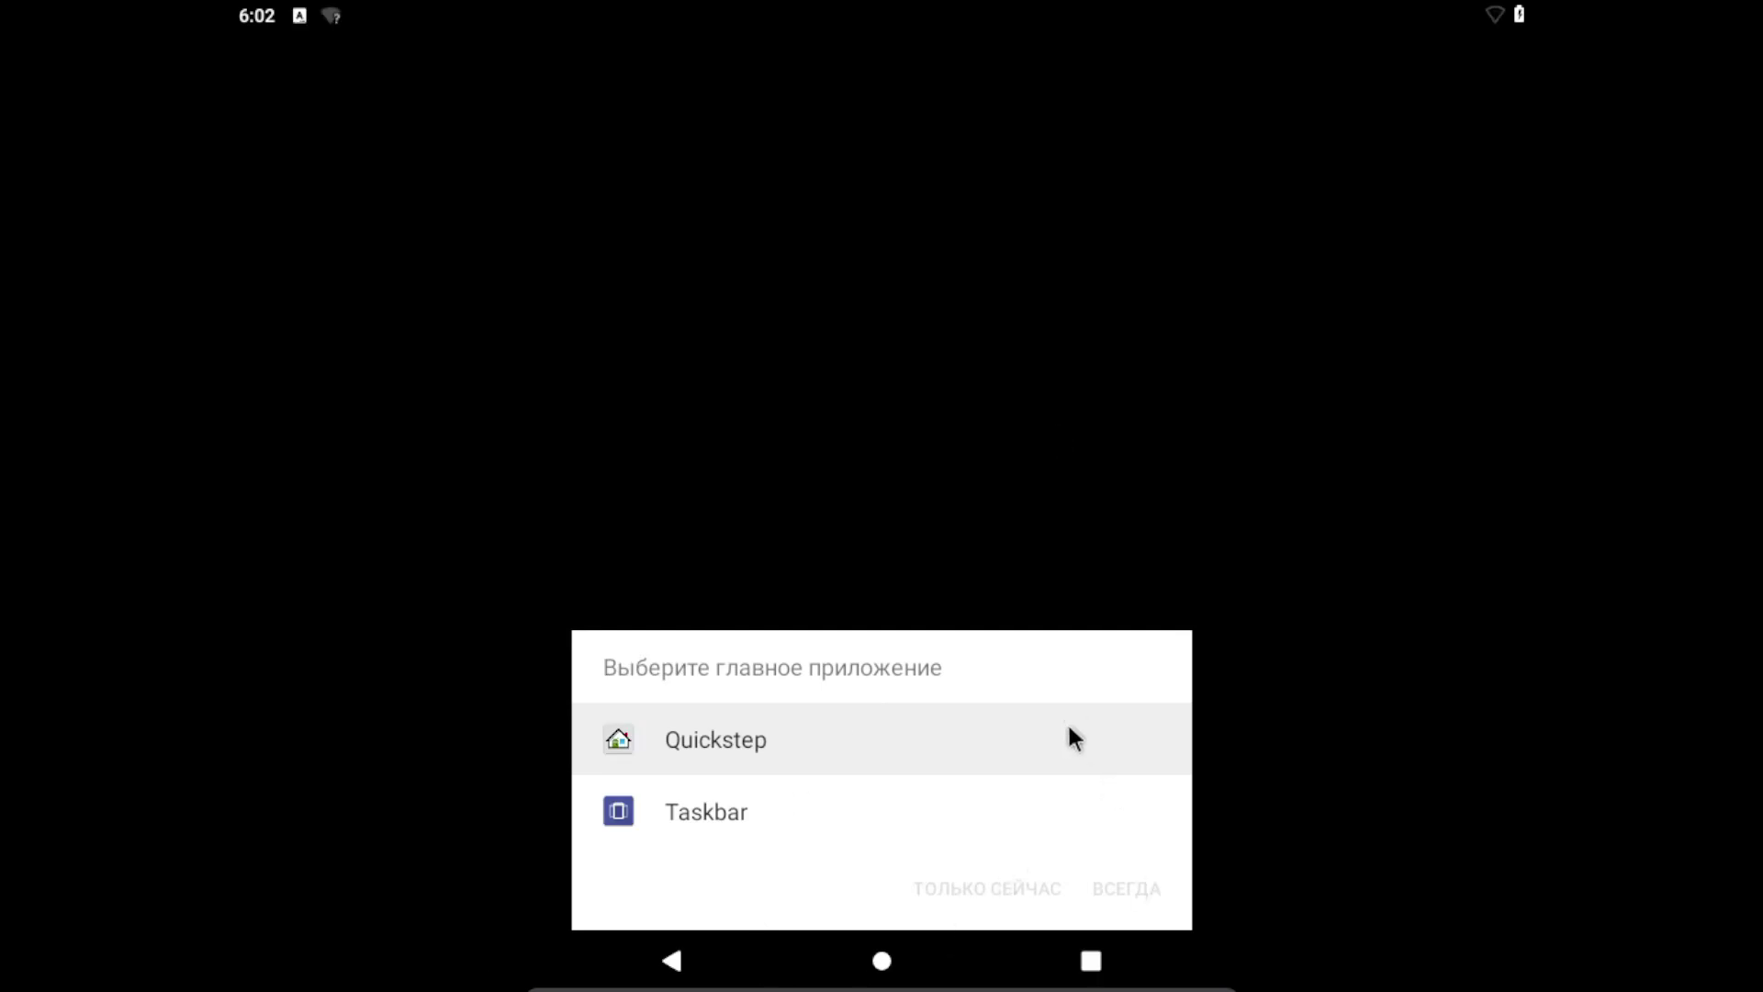
{"action": "left_click", "coordinate": [1074, 738]}
{"action": "left_click", "coordinate": [1118, 888]}
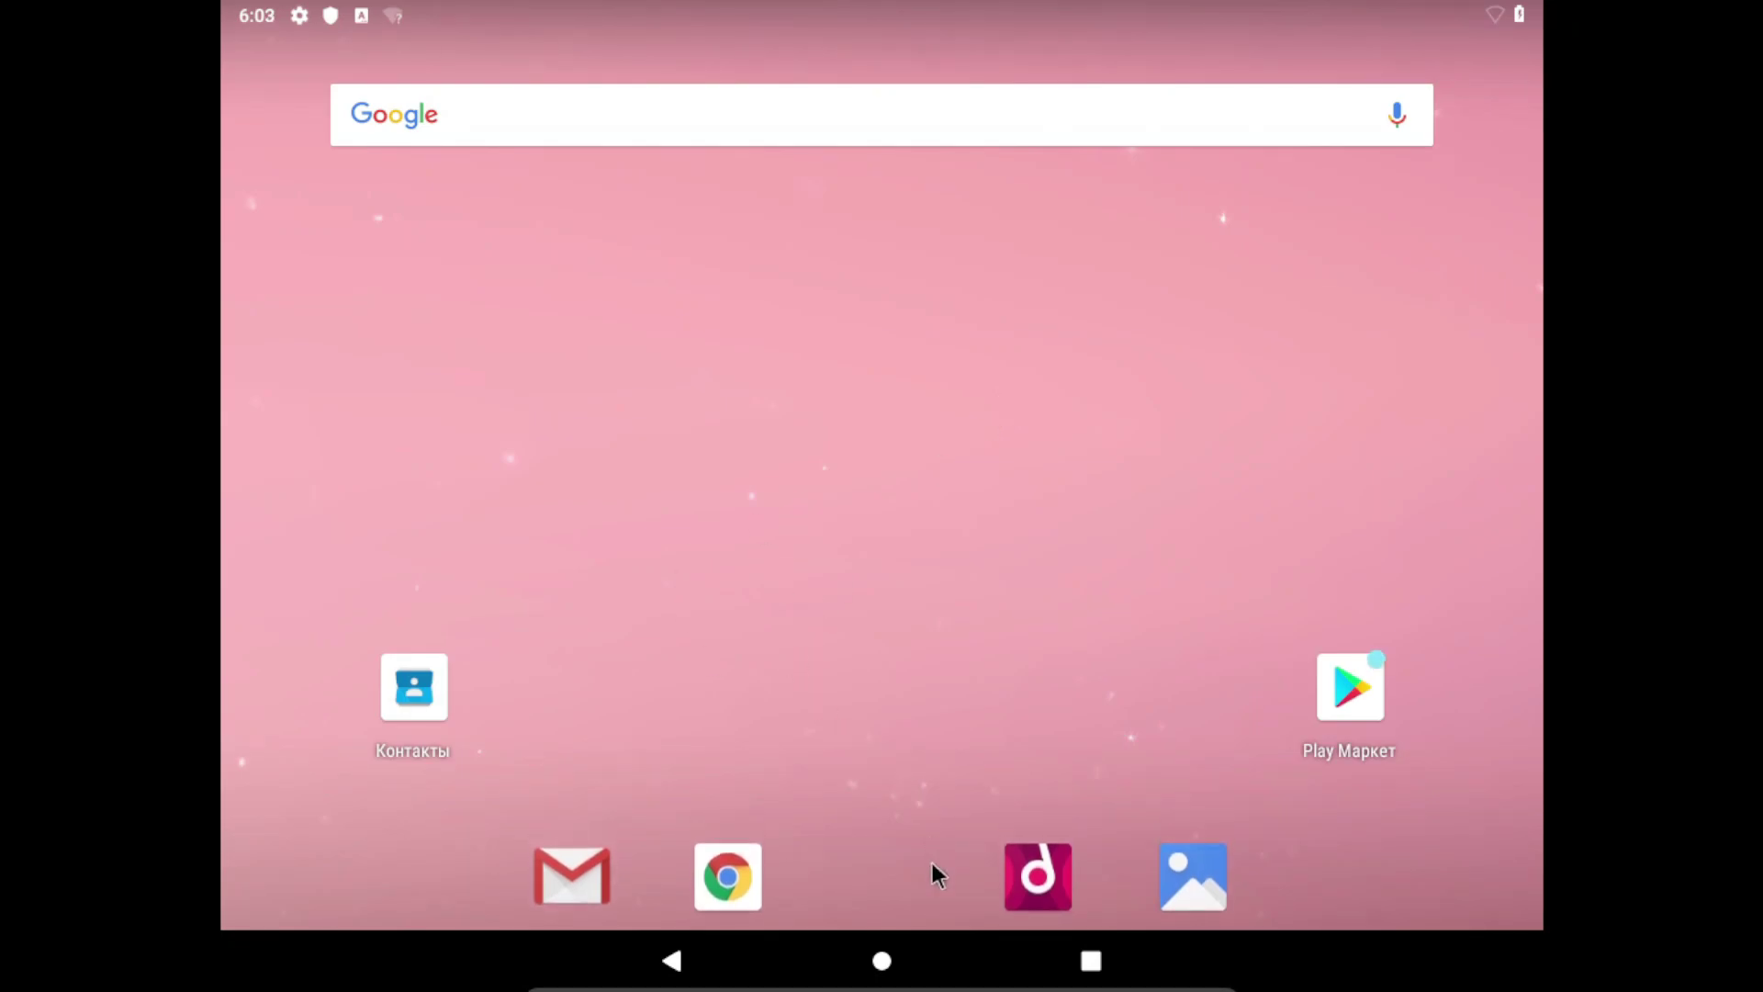
Step: Open the Android settings (Настройки) and go to the Система section
{"action": "scroll", "coordinate": [818, 101], "scroll_direction": "down", "scroll_amount": 2}
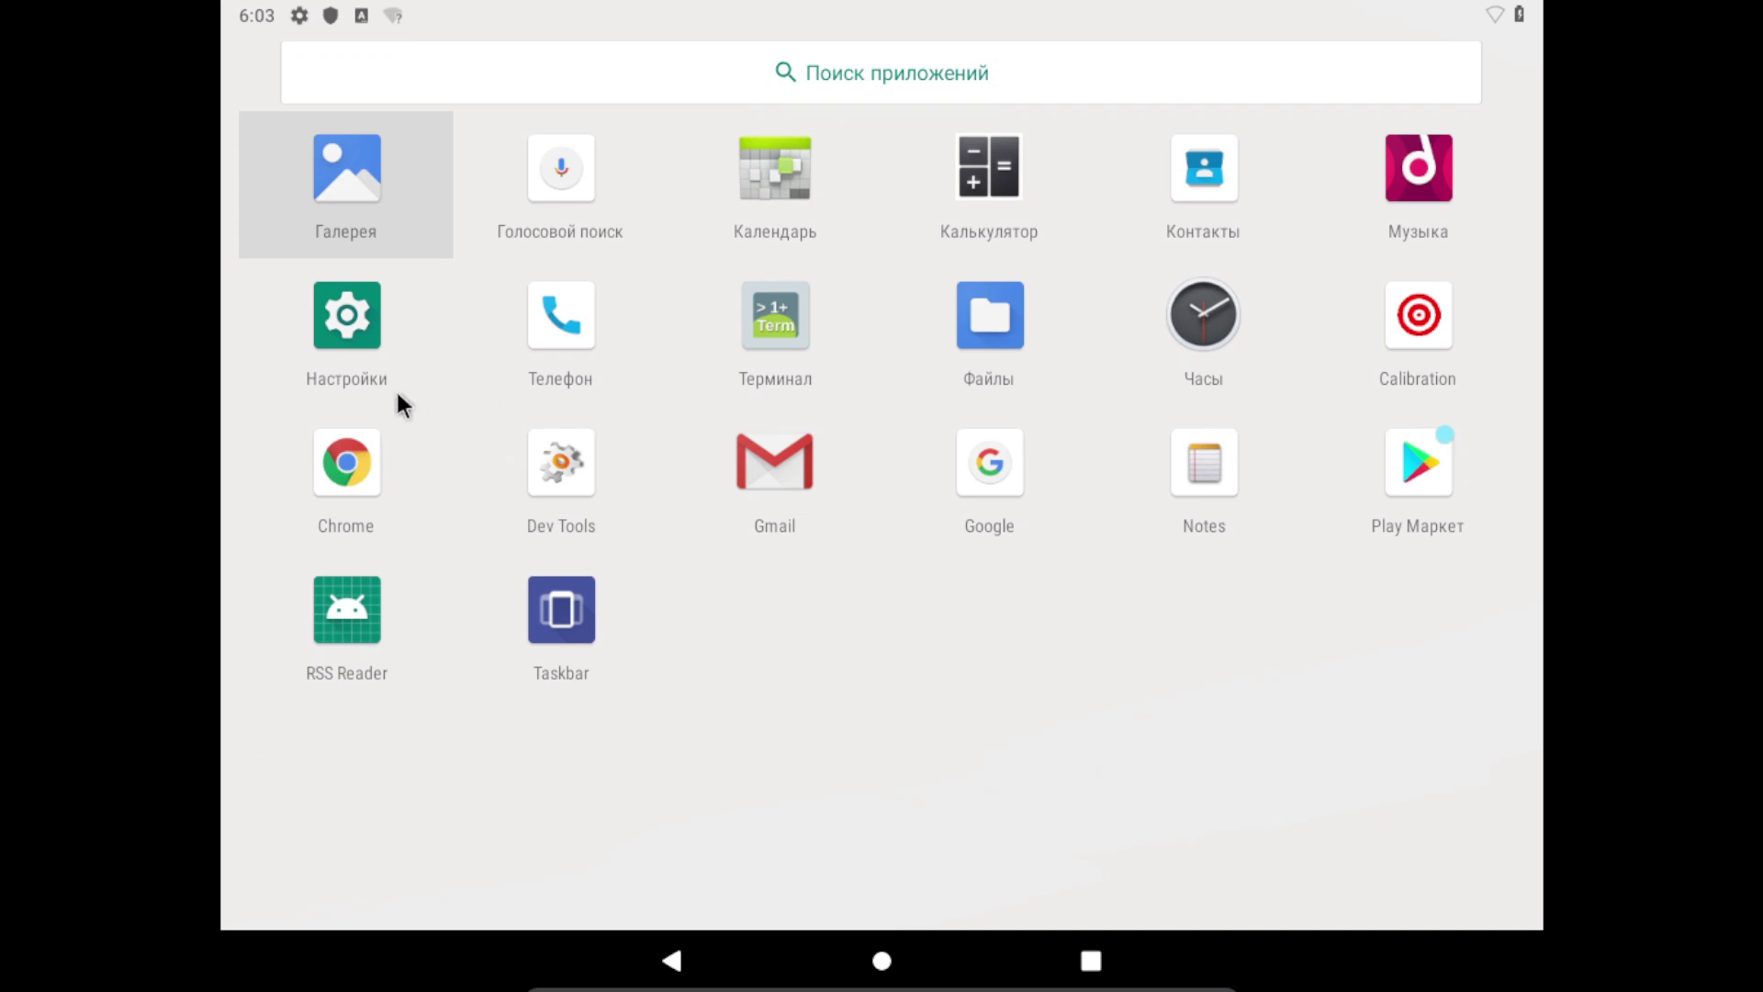
{"action": "left_click", "coordinate": [346, 320]}
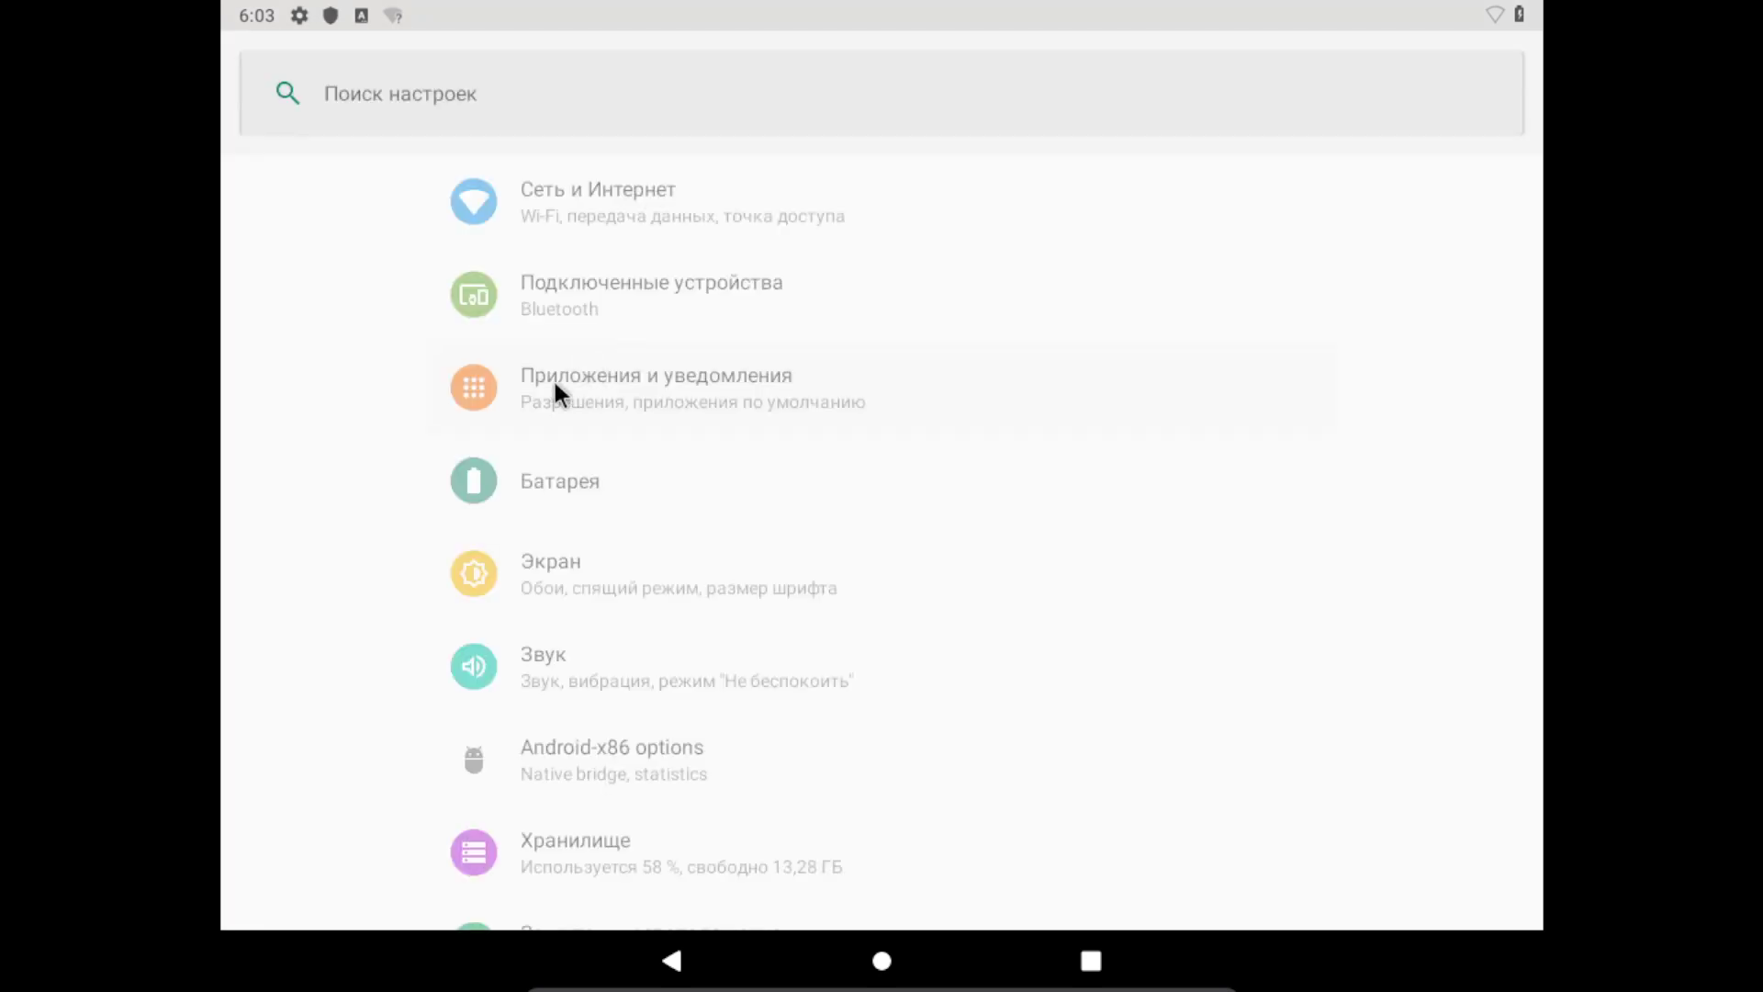
{"action": "scroll", "coordinate": [500, 440], "scroll_direction": "down", "scroll_amount": 4}
{"action": "scroll", "coordinate": [680, 872], "scroll_direction": "down", "scroll_amount": 1}
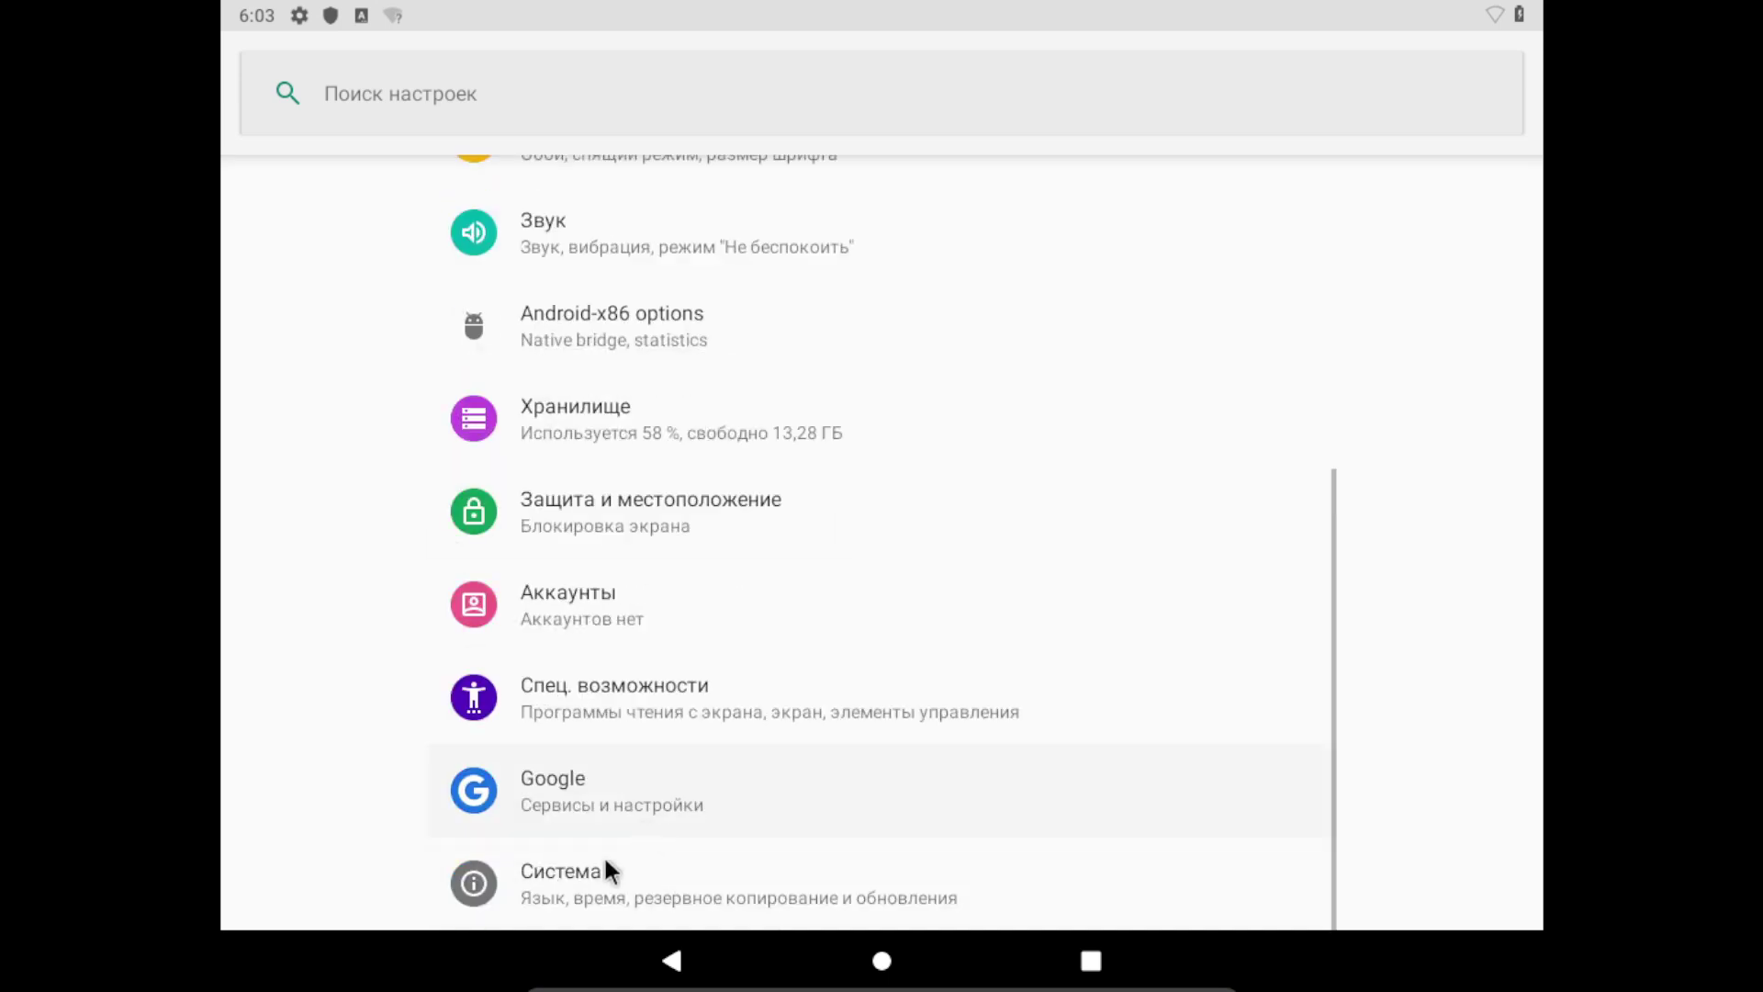
{"action": "left_click", "coordinate": [558, 912]}
{"action": "left_click", "coordinate": [510, 505]}
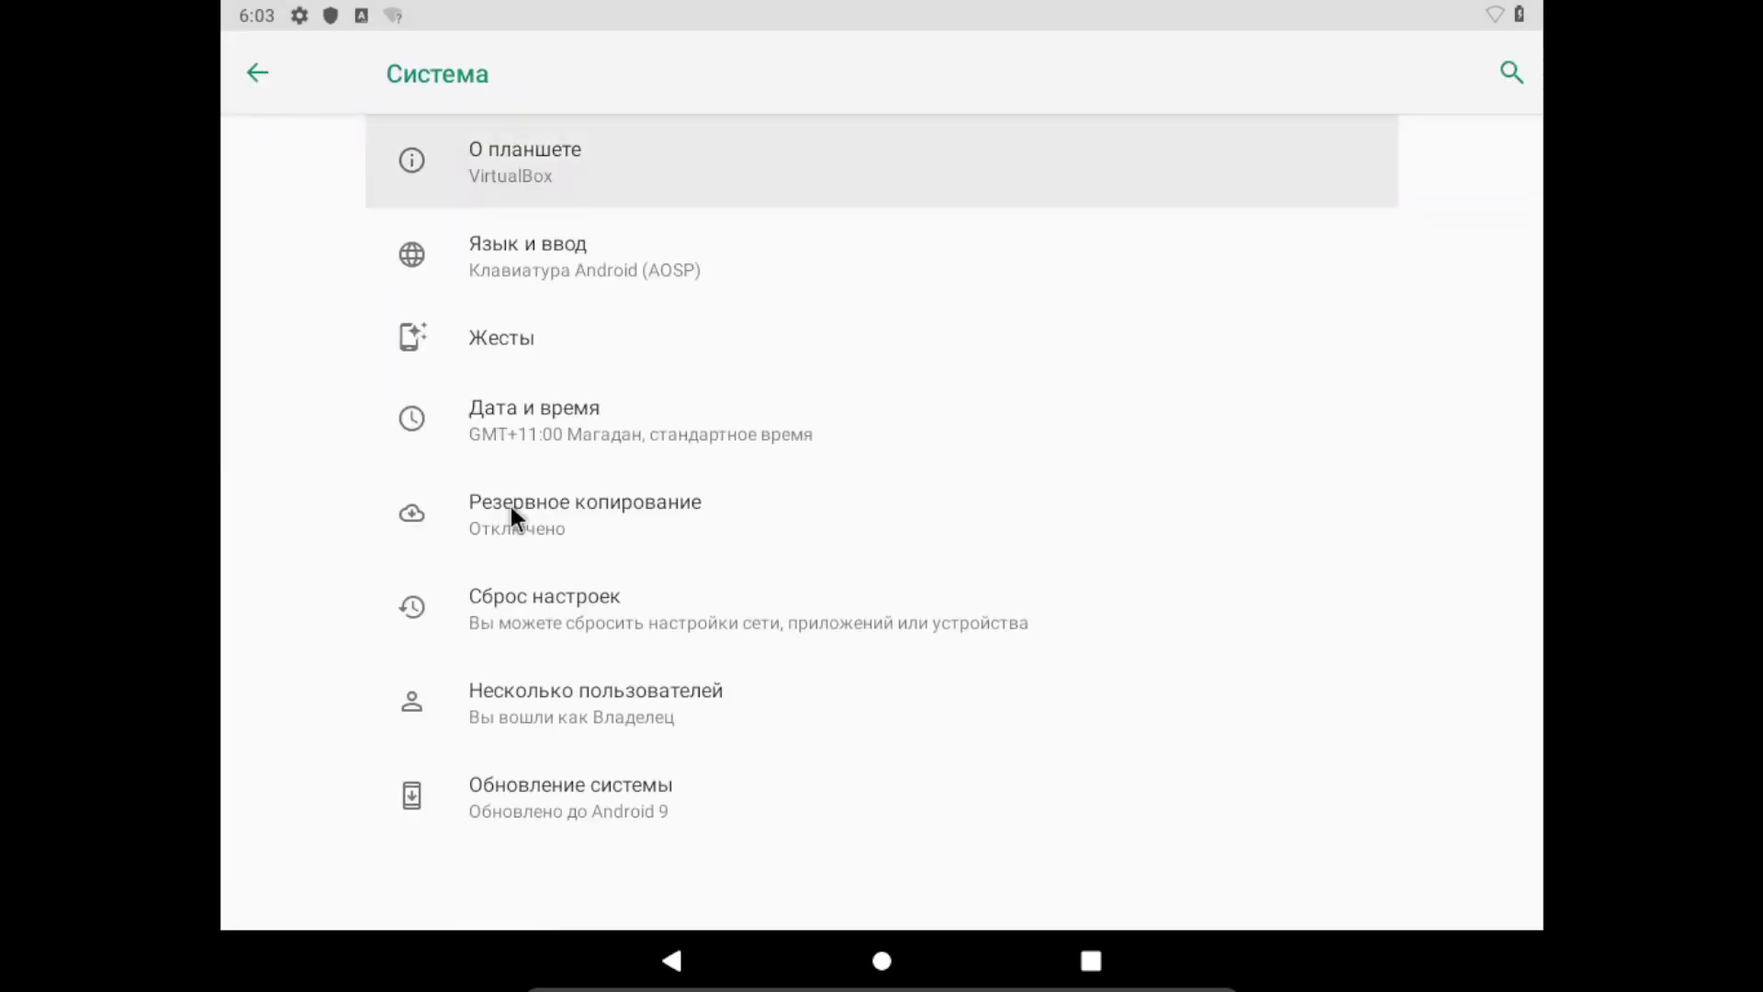
Step: Review the device details under О планшете, including the Android version and build number, and return to the Система section
{"action": "left_click", "coordinate": [461, 166]}
{"action": "scroll", "coordinate": [923, 594], "scroll_direction": "down", "scroll_amount": 4}
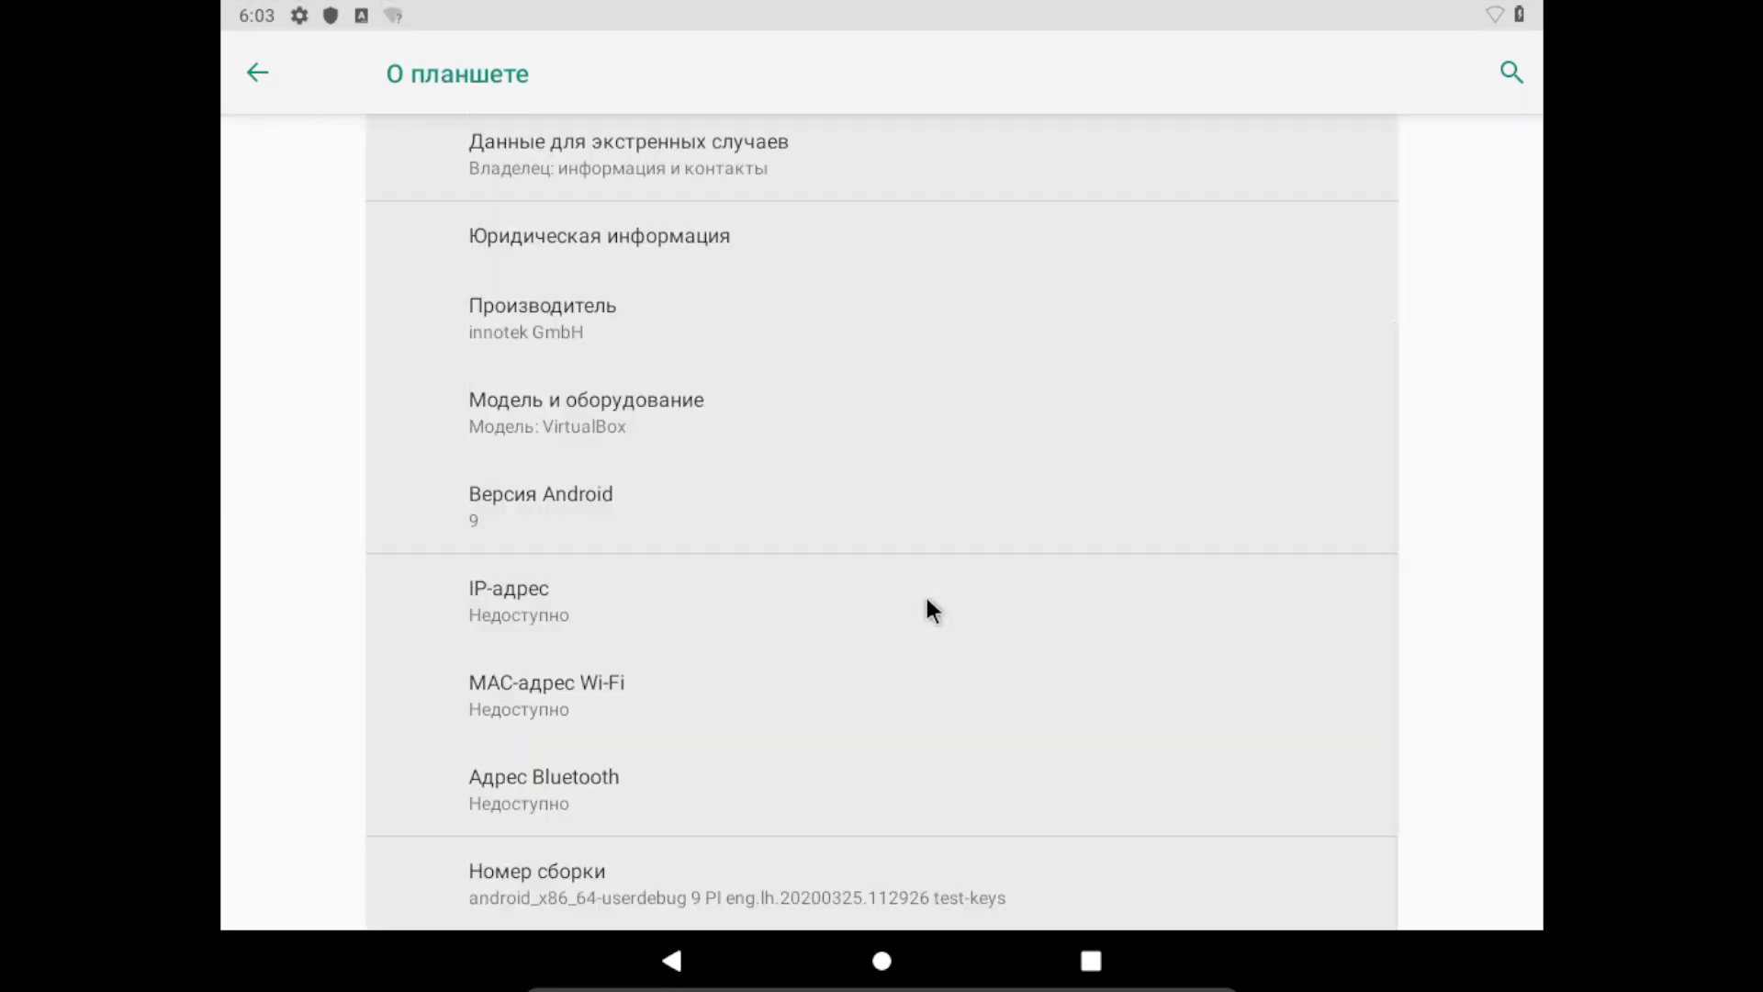
{"action": "scroll", "coordinate": [924, 593], "scroll_direction": "up", "scroll_amount": 4}
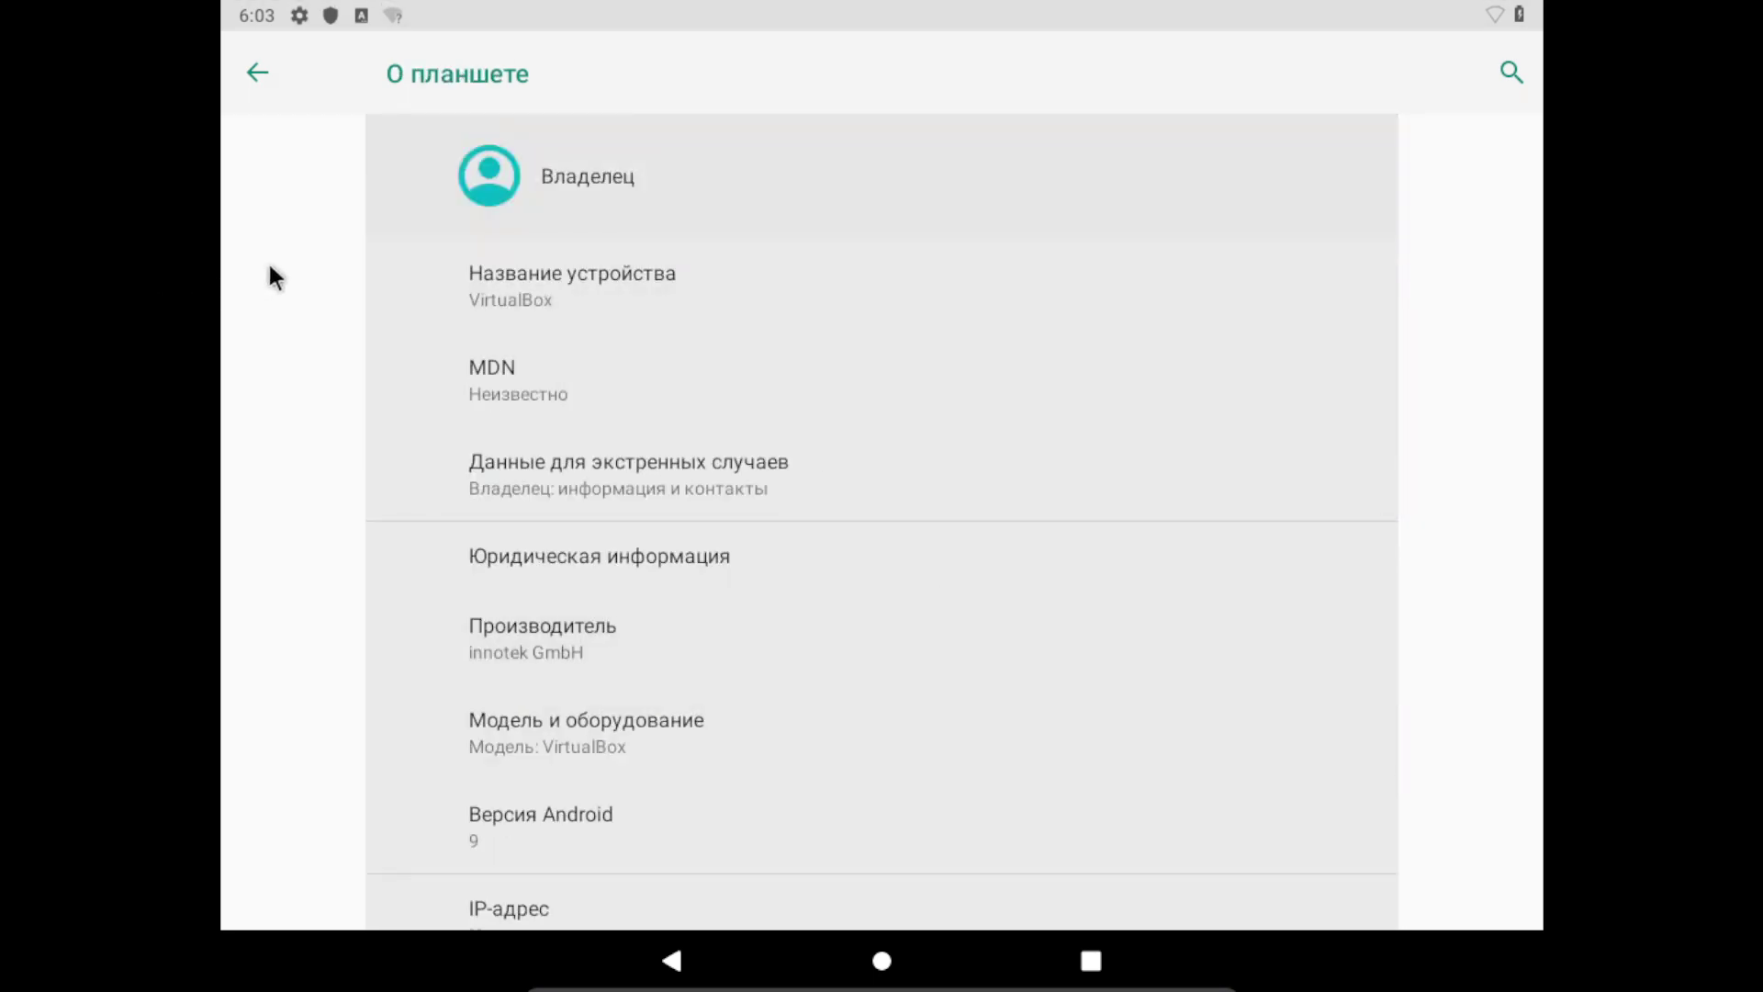
{"action": "left_click", "coordinate": [258, 75]}
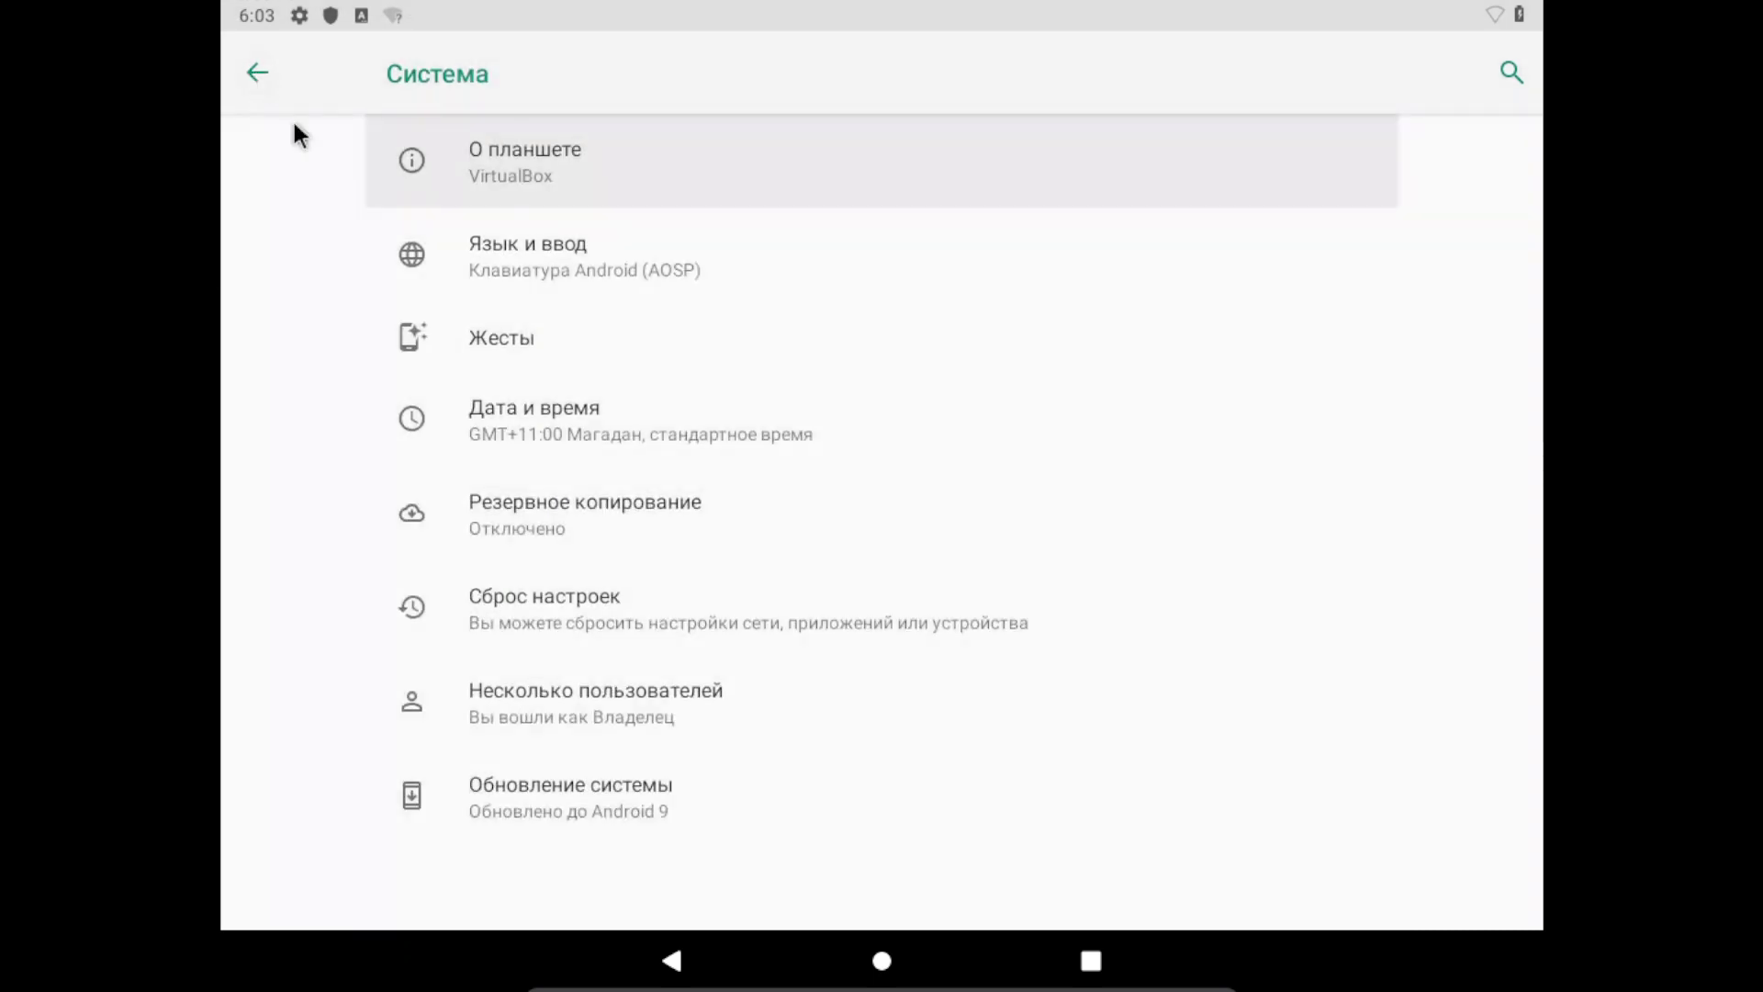
Step: View the Жесты settings and return to the main settings list
{"action": "left_click", "coordinate": [576, 354]}
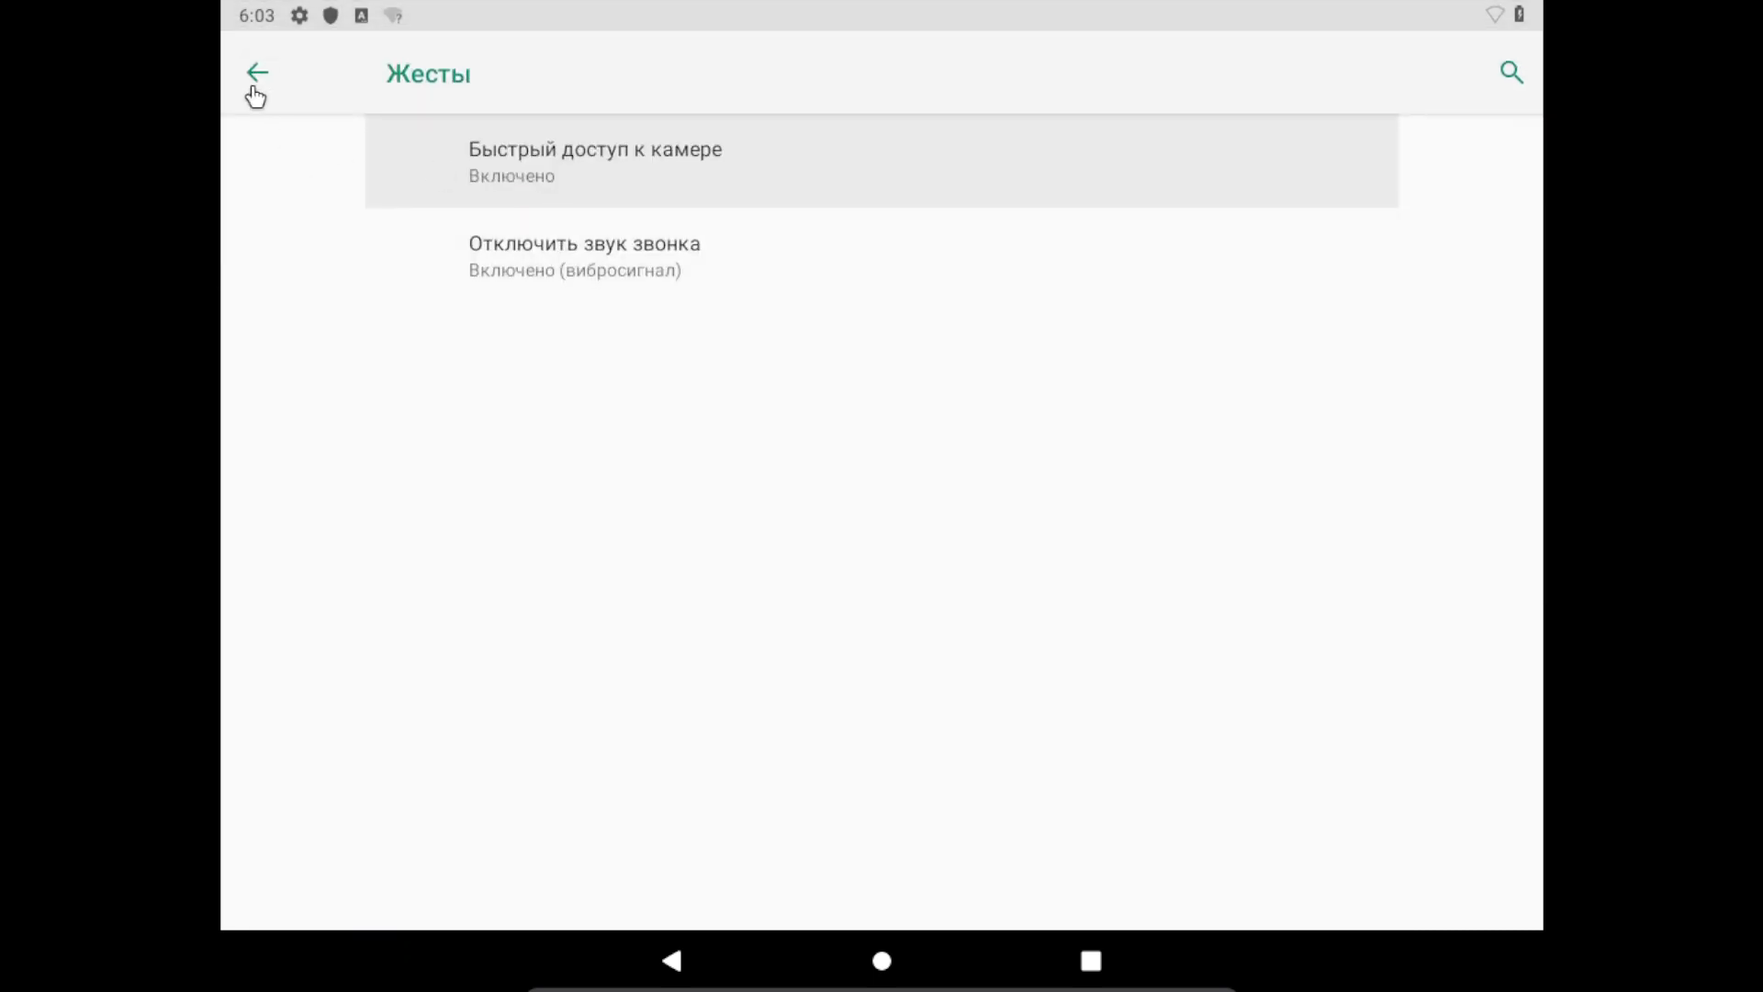
{"action": "left_click", "coordinate": [256, 75]}
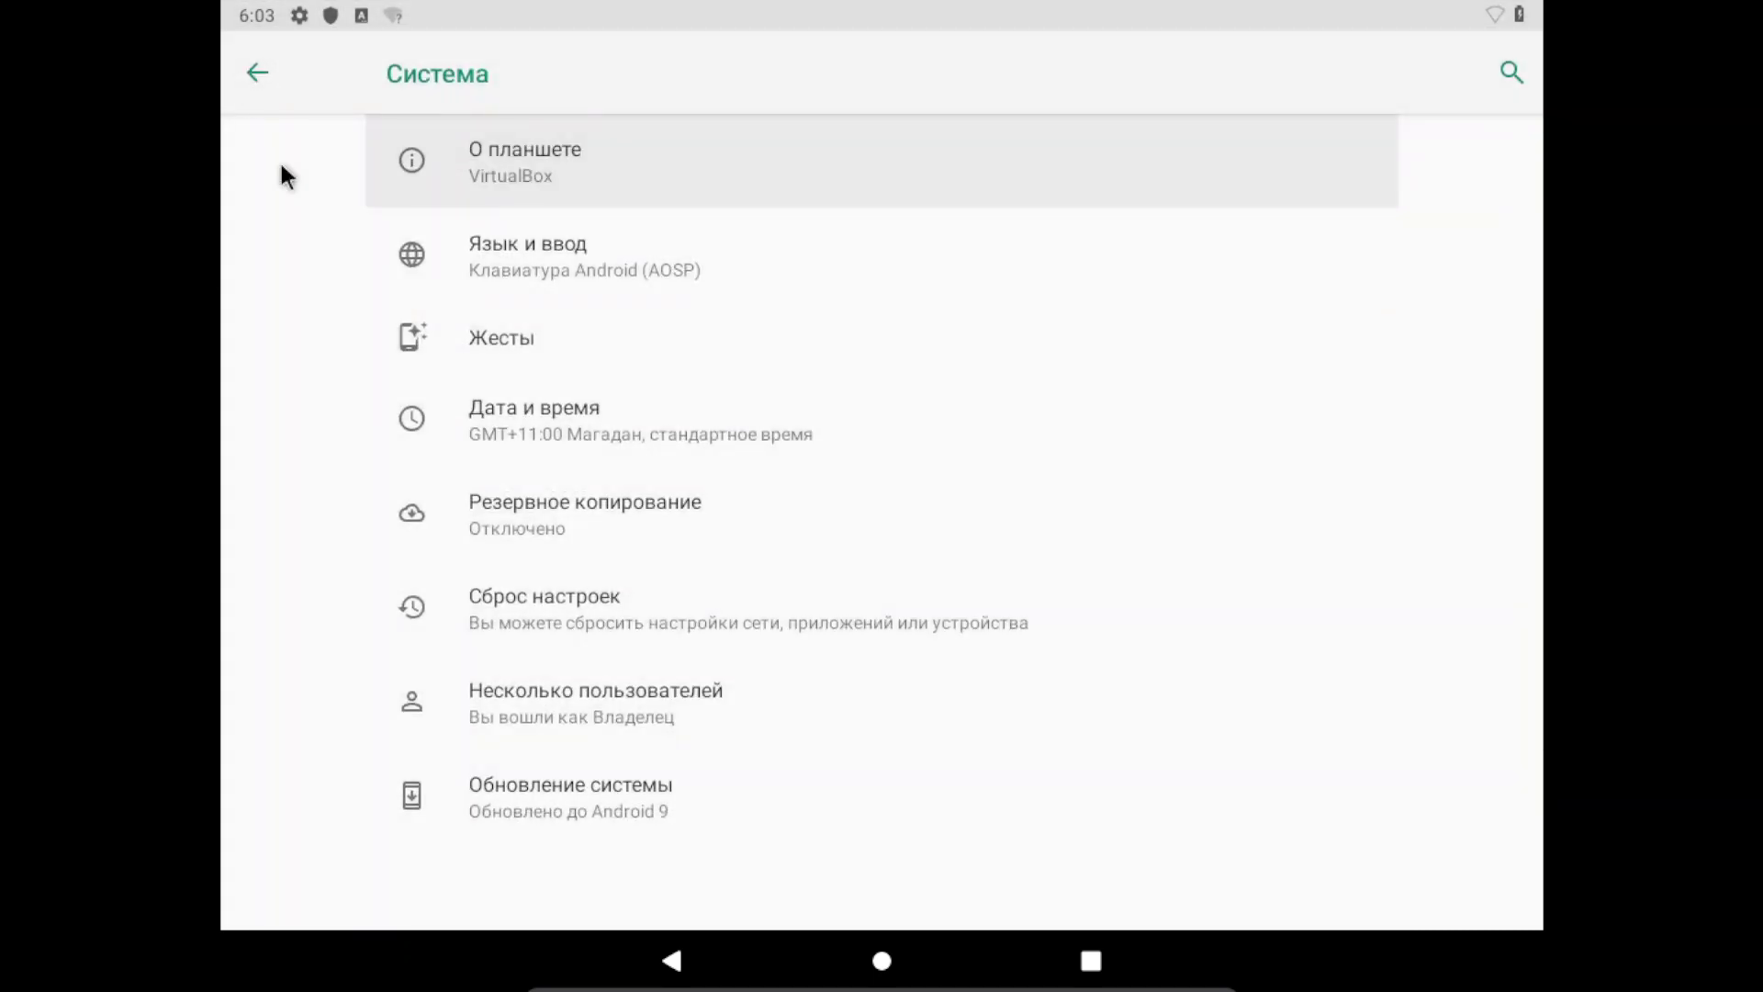
{"action": "left_click", "coordinate": [256, 73]}
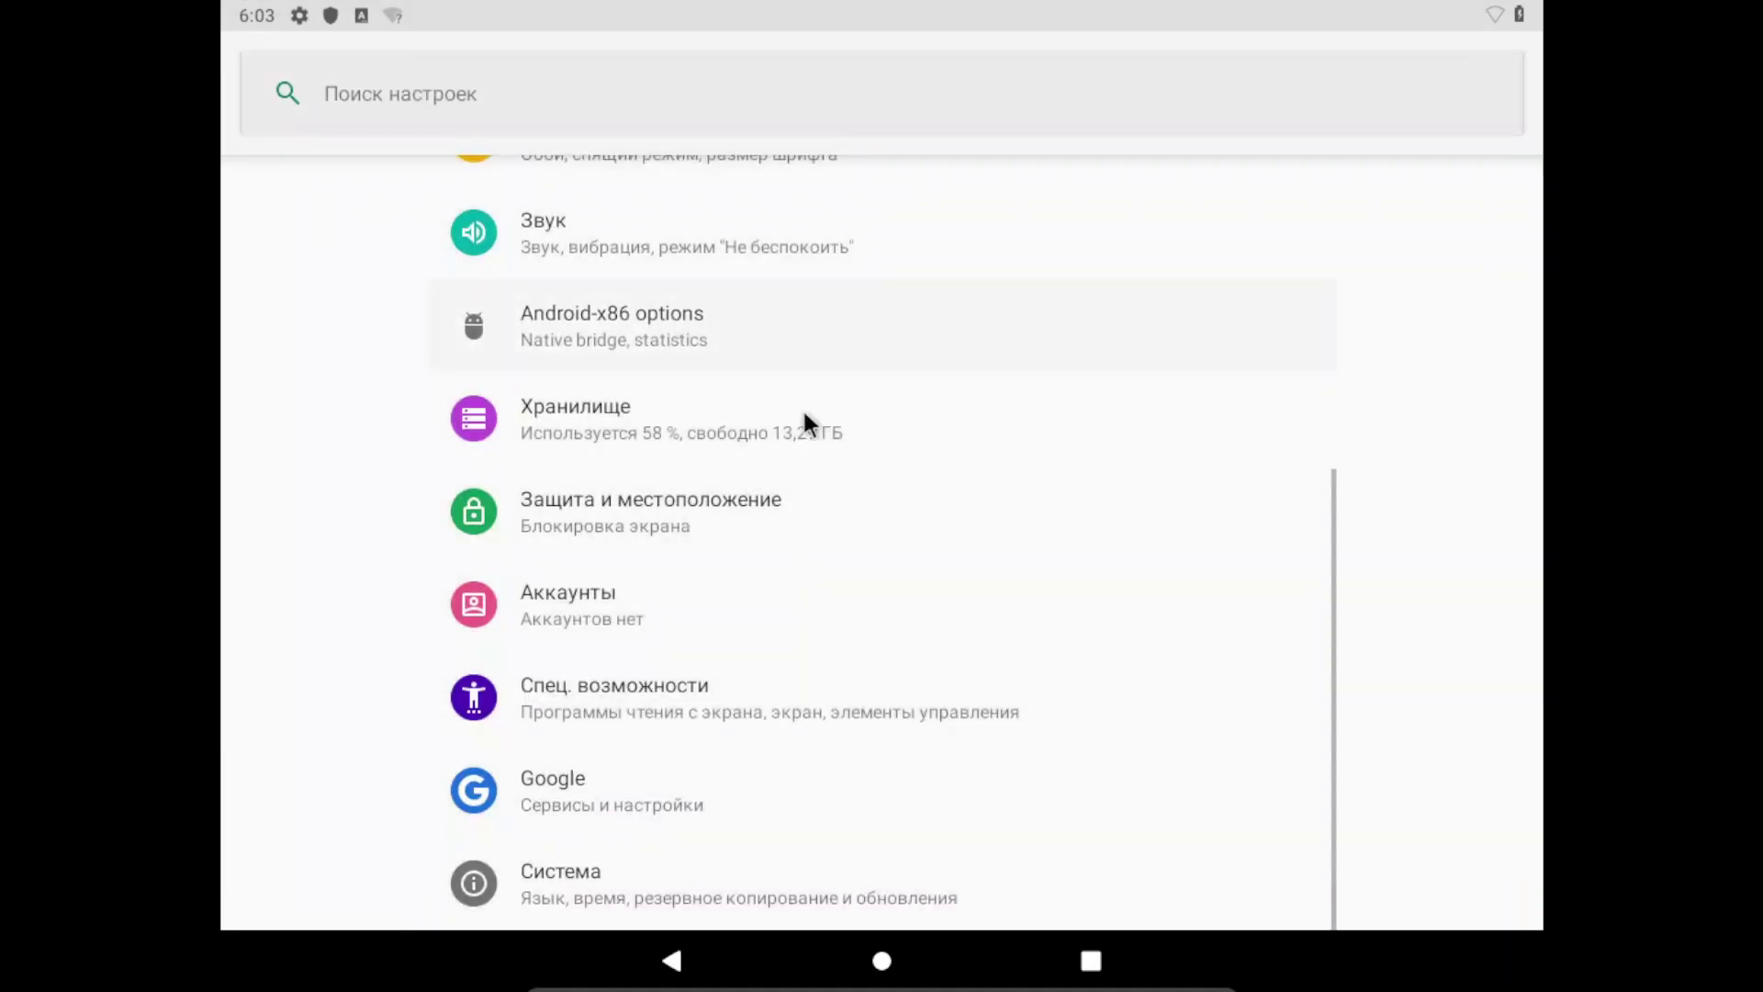
Step: Connect to the VirtWifi network in the Сеть и Интернет settings and return to the home screen
{"action": "left_click", "coordinate": [618, 458]}
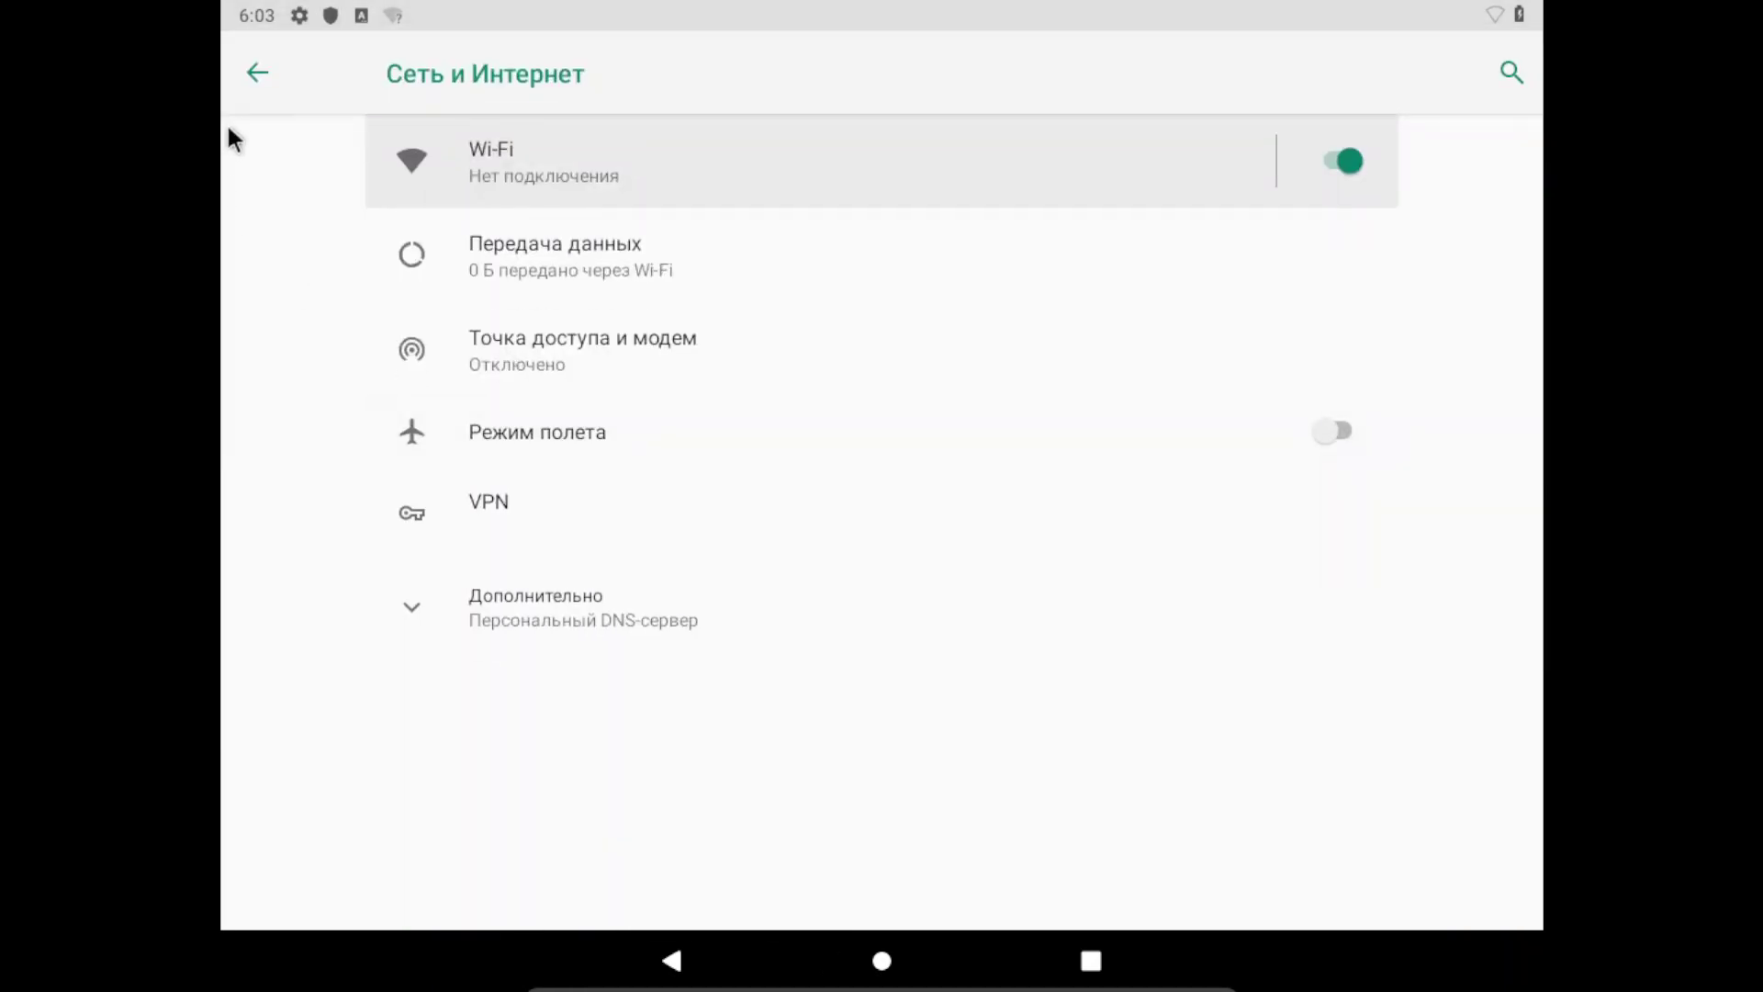
{"action": "left_click", "coordinate": [648, 171]}
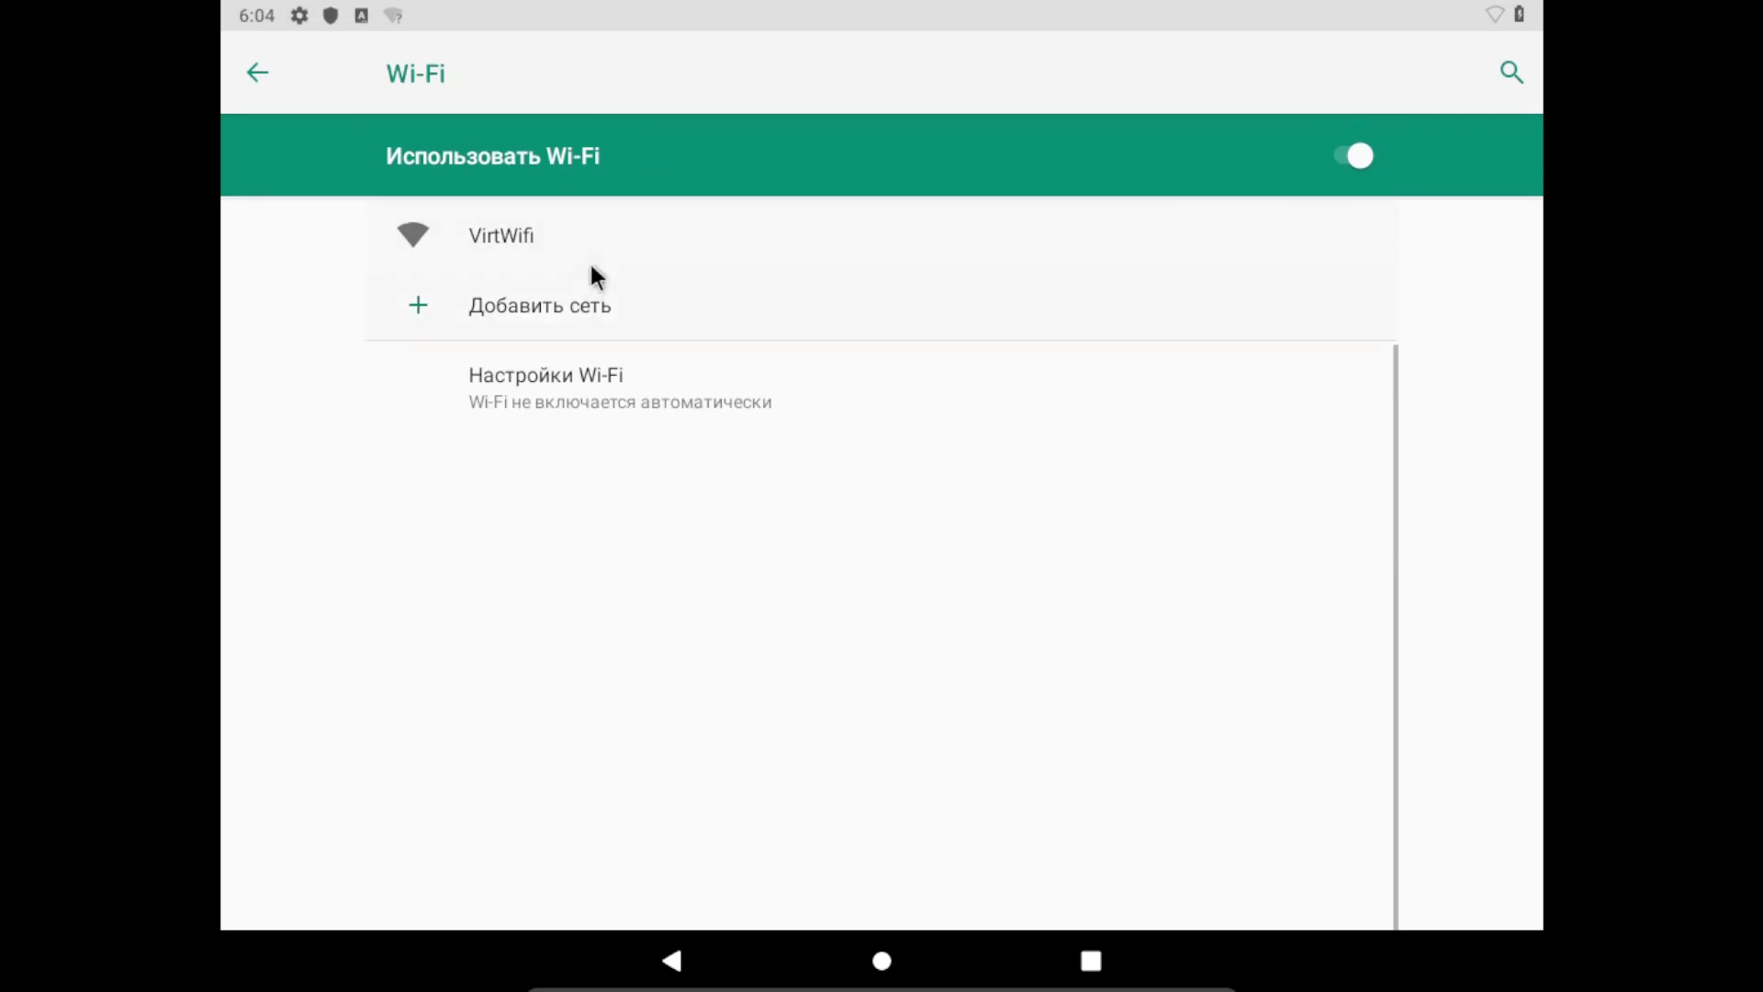
{"action": "left_click", "coordinate": [596, 250]}
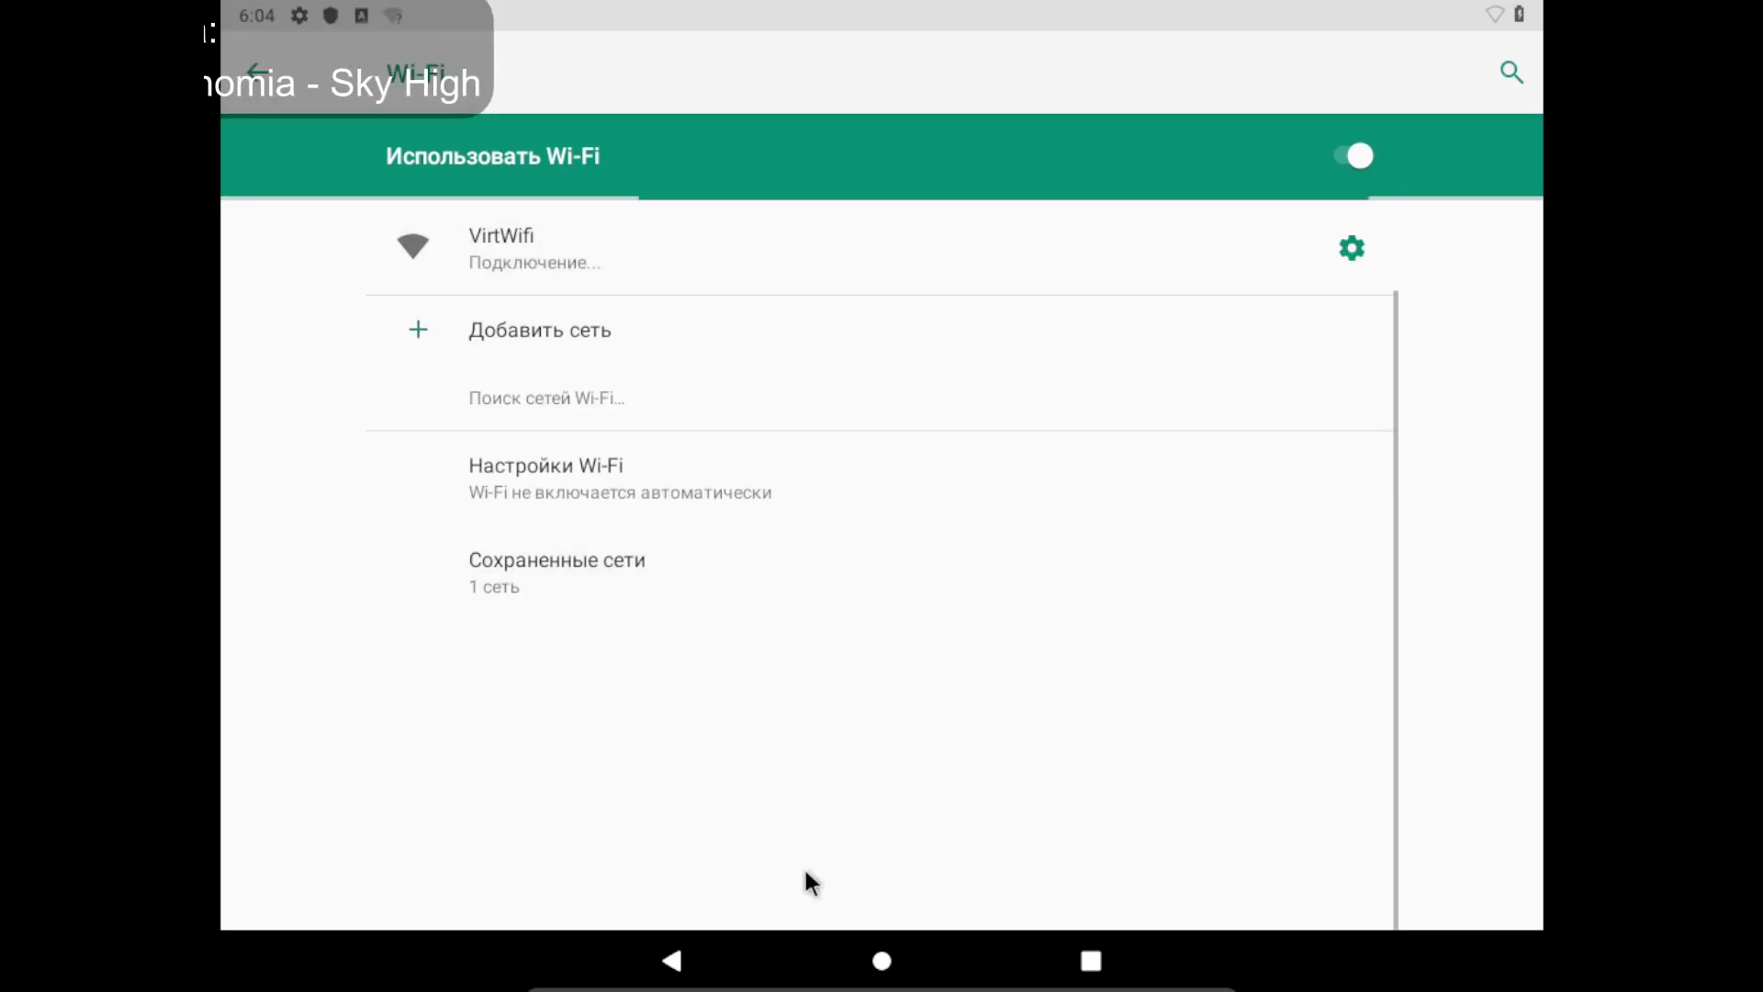
{"action": "left_click", "coordinate": [880, 958]}
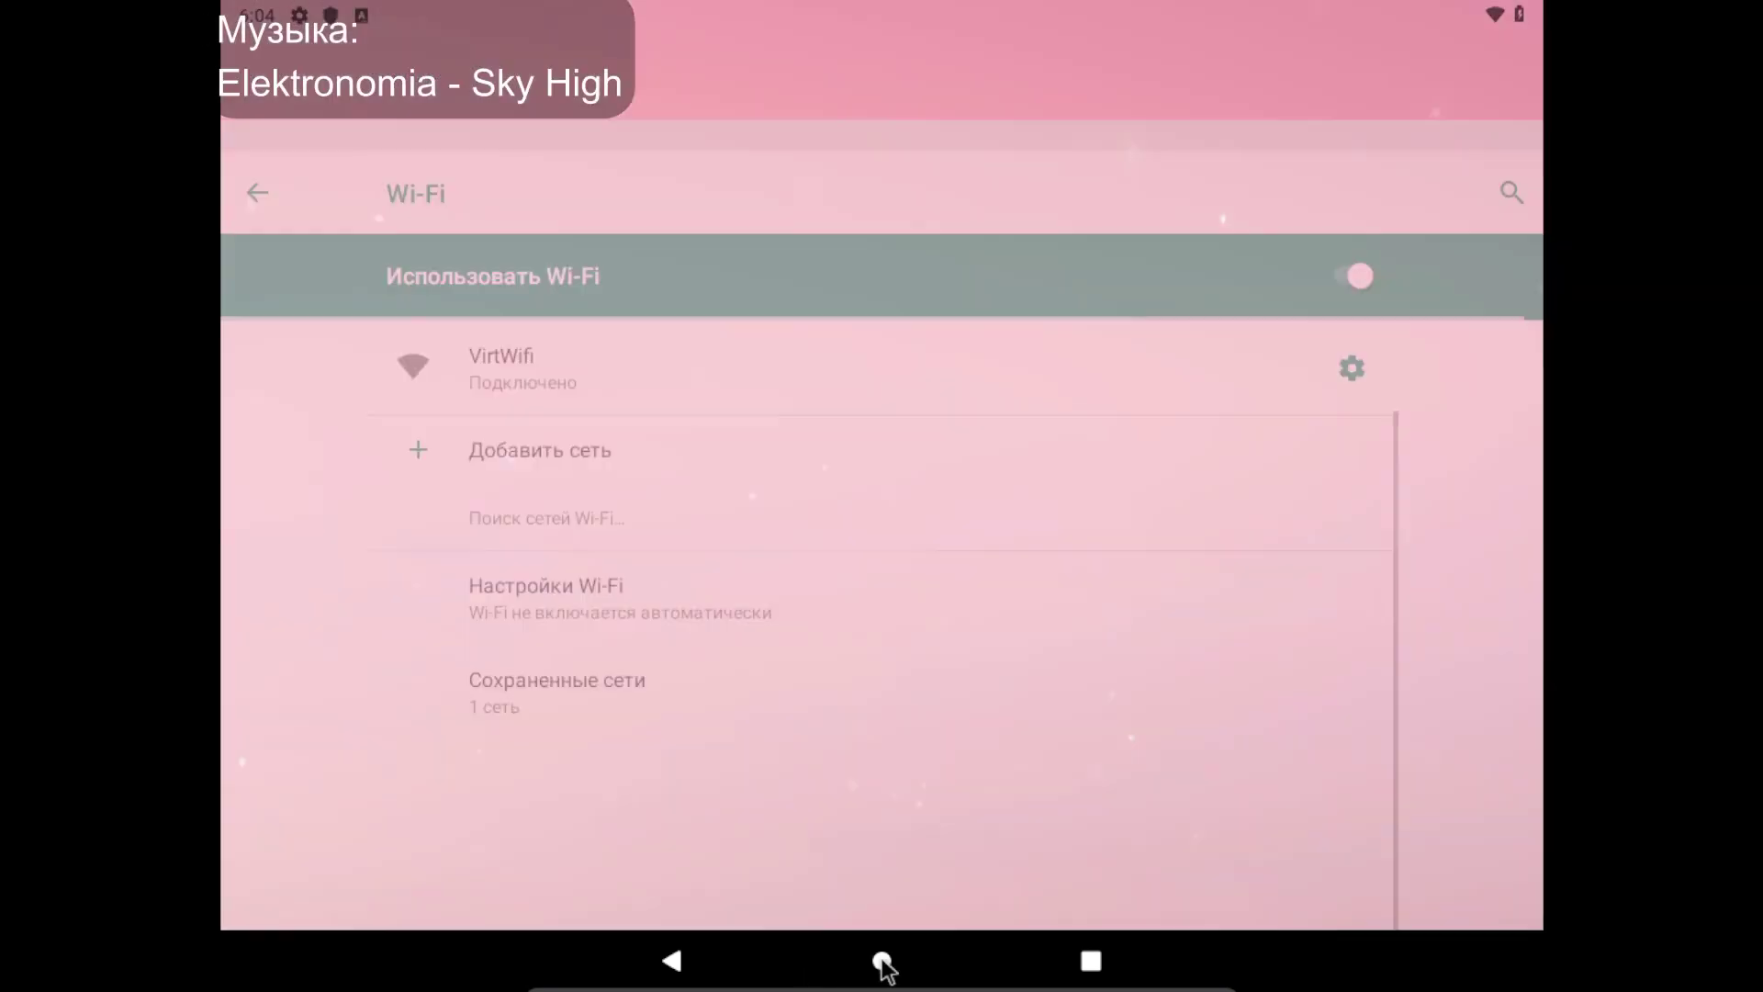
Step: View the start page of Play Маркет, and open the Терминал app from the list of all apps
{"action": "left_click_drag", "start_coordinate": [900, 310], "coordinate": [886, 156]}
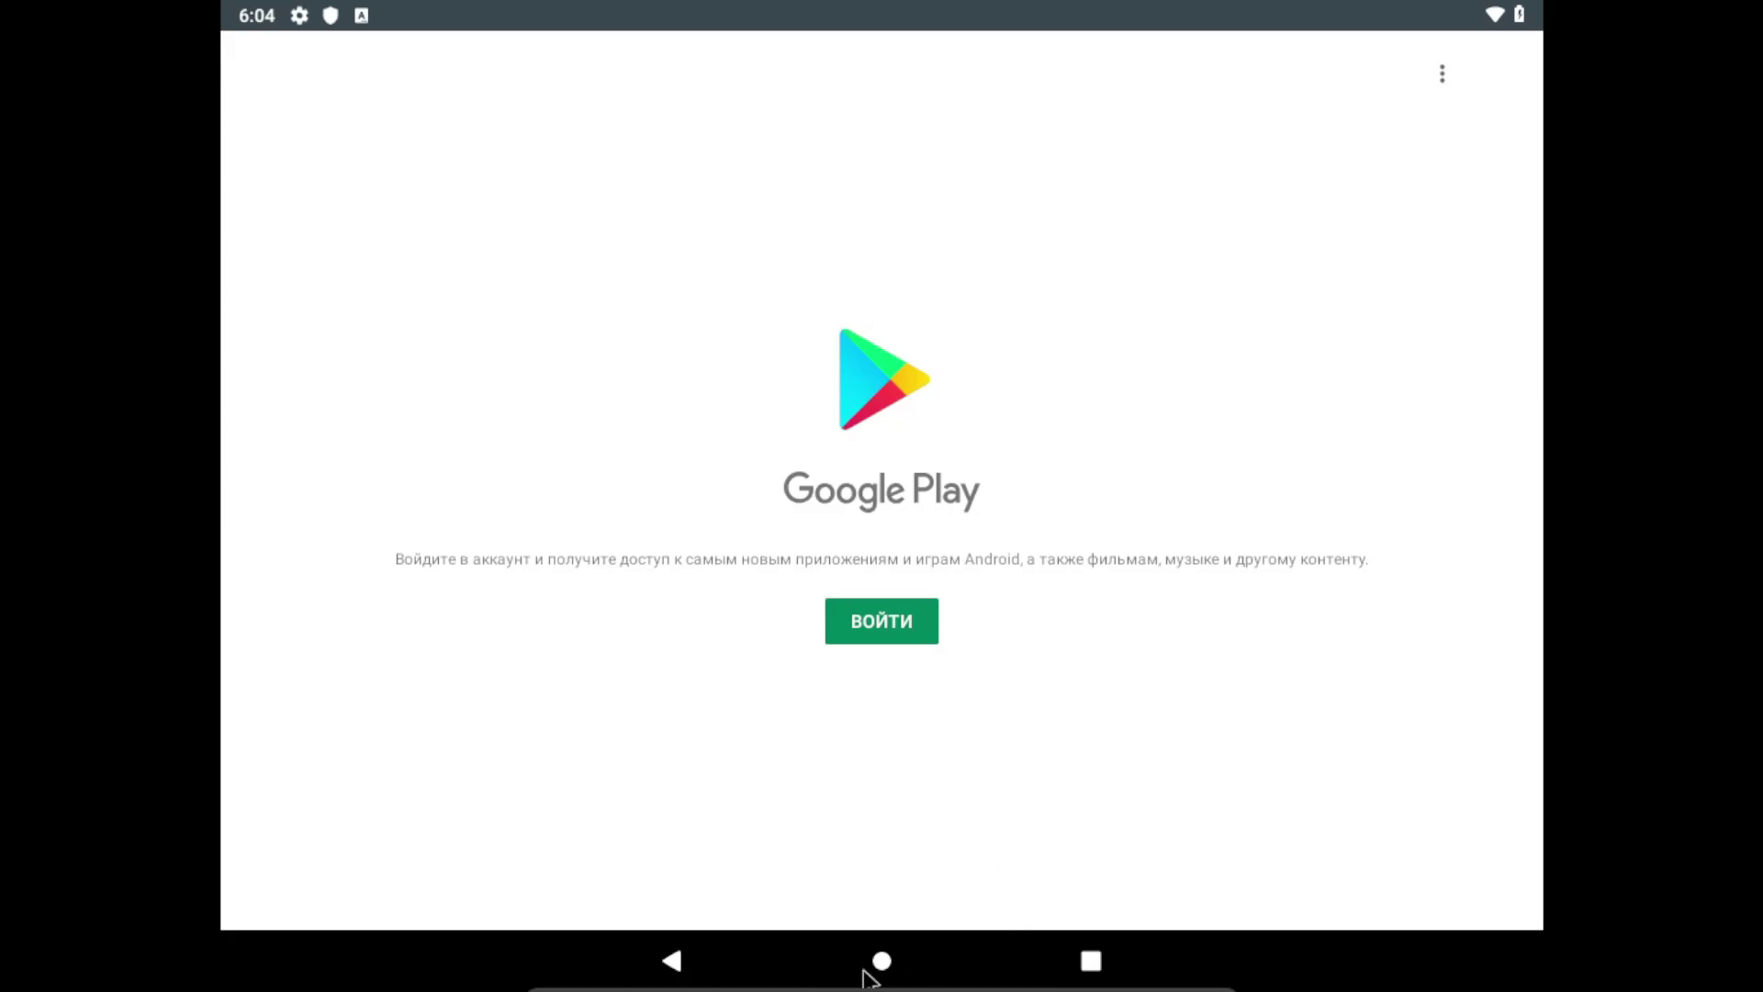
{"action": "left_click", "coordinate": [864, 971]}
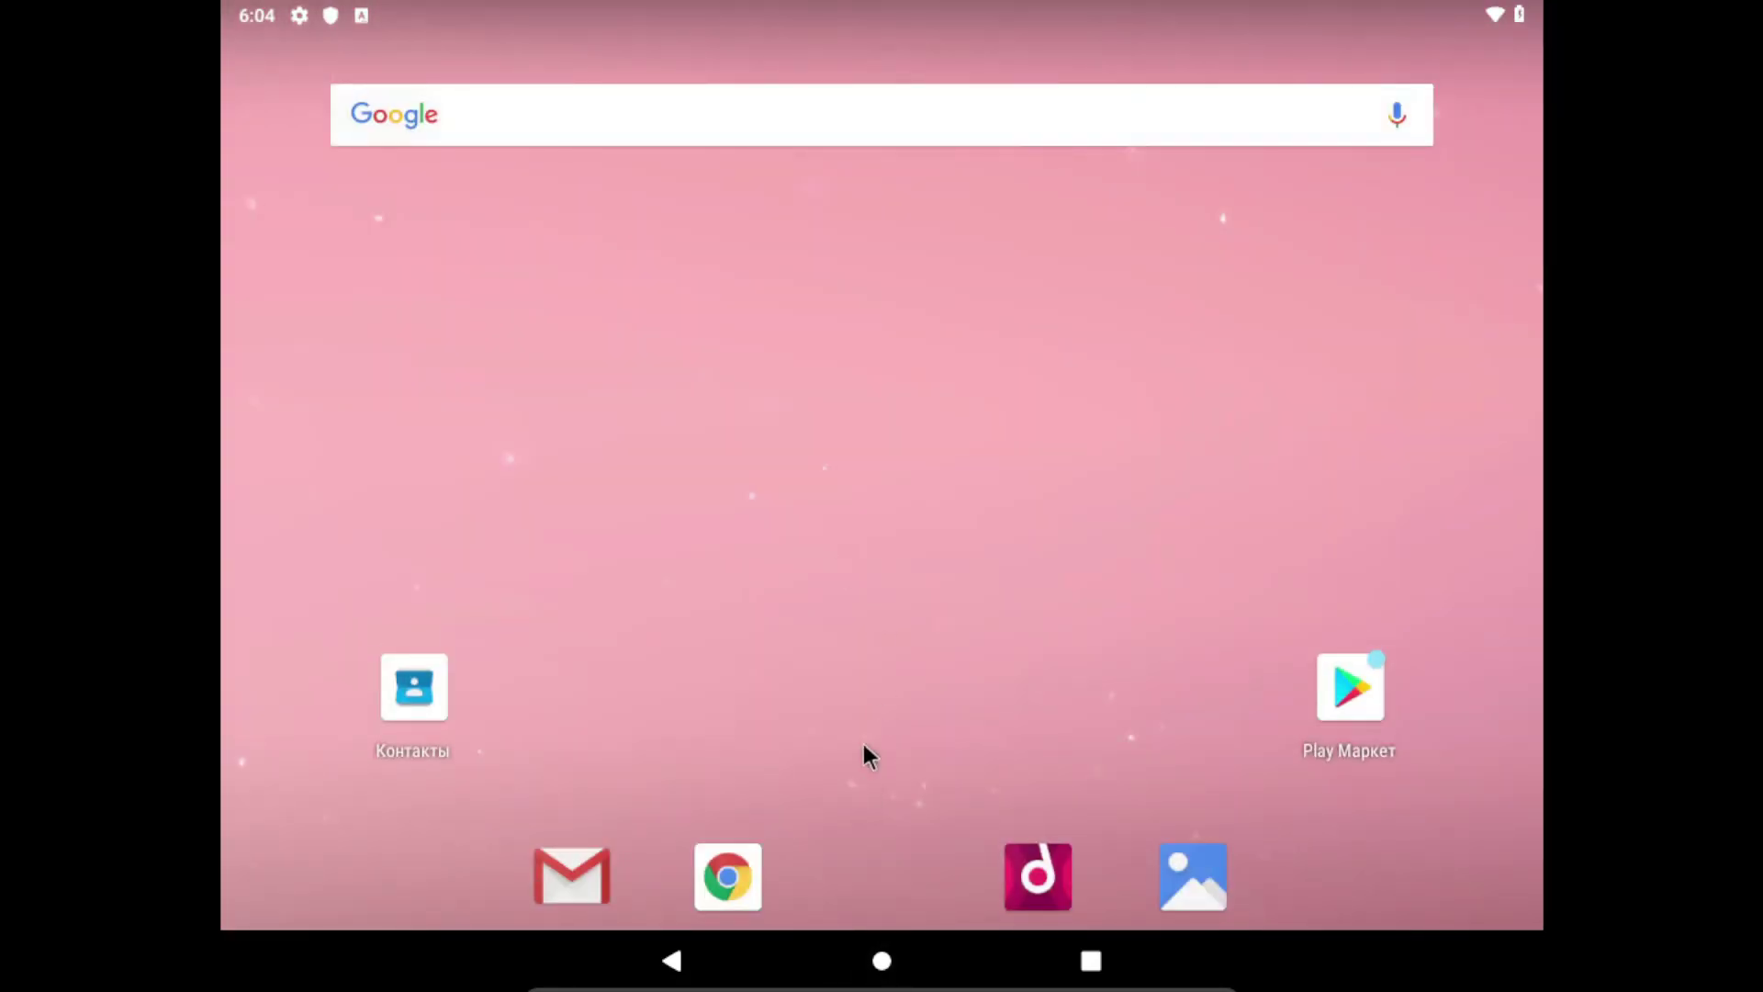
{"action": "left_click_drag", "start_coordinate": [870, 755], "coordinate": [728, 291]}
{"action": "left_click", "coordinate": [788, 345]}
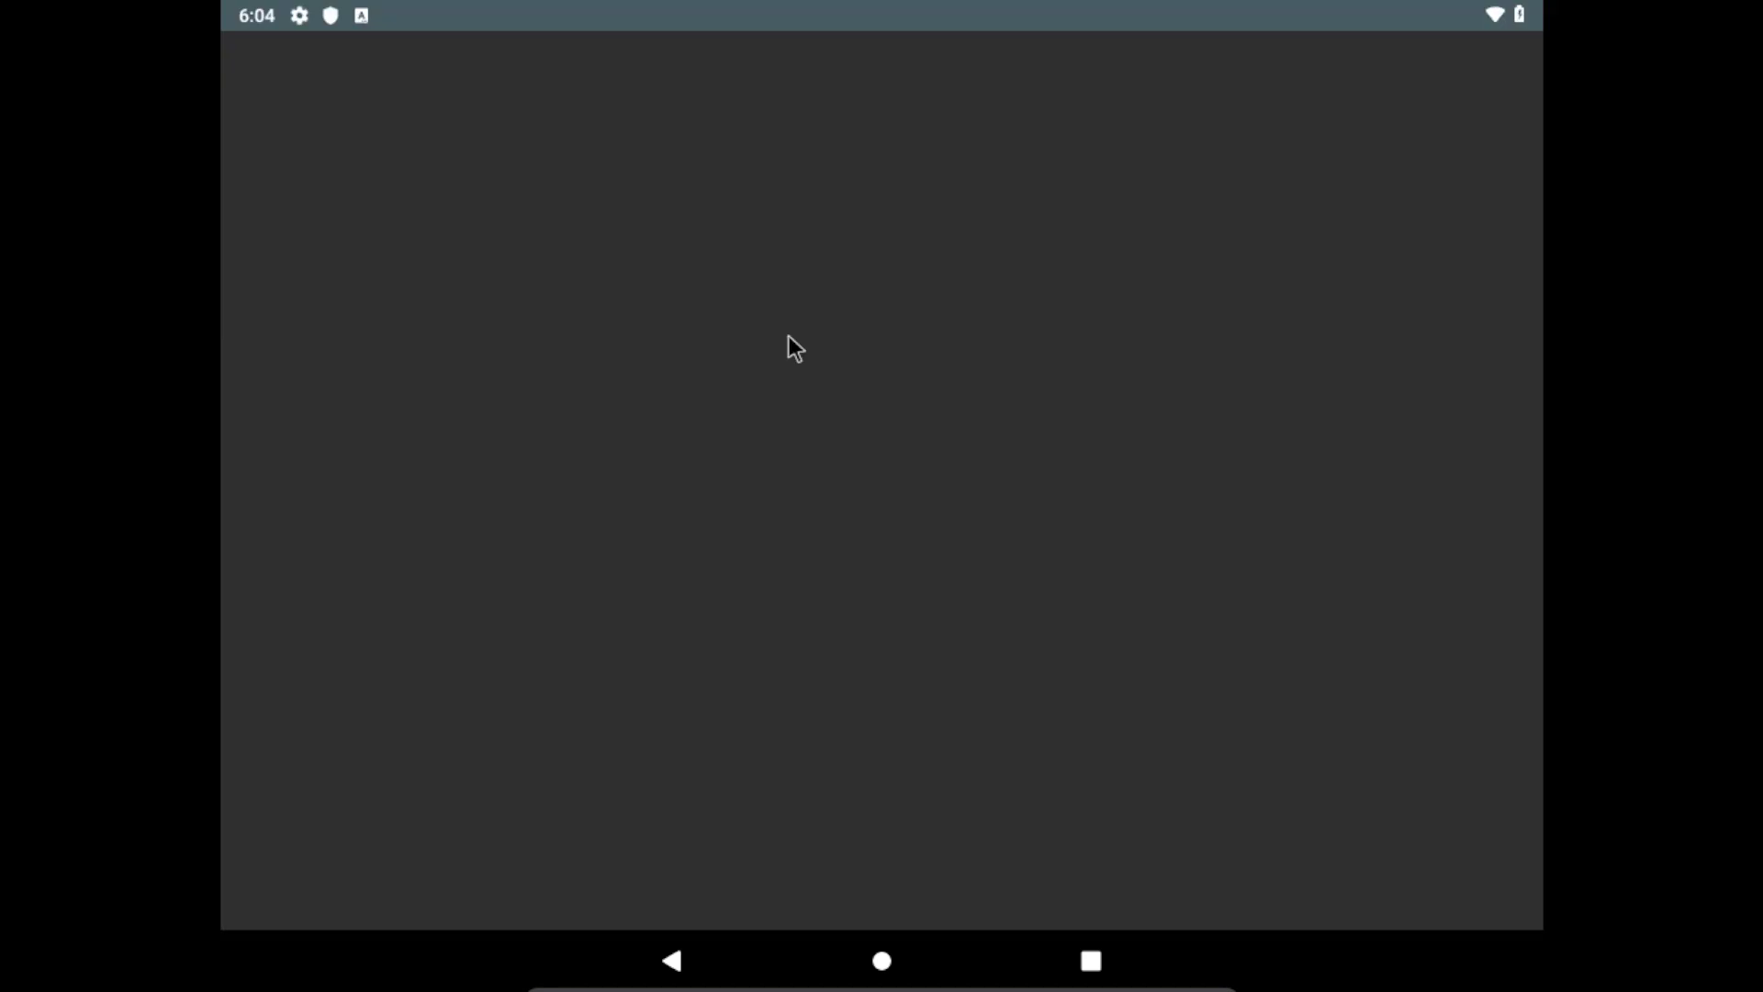